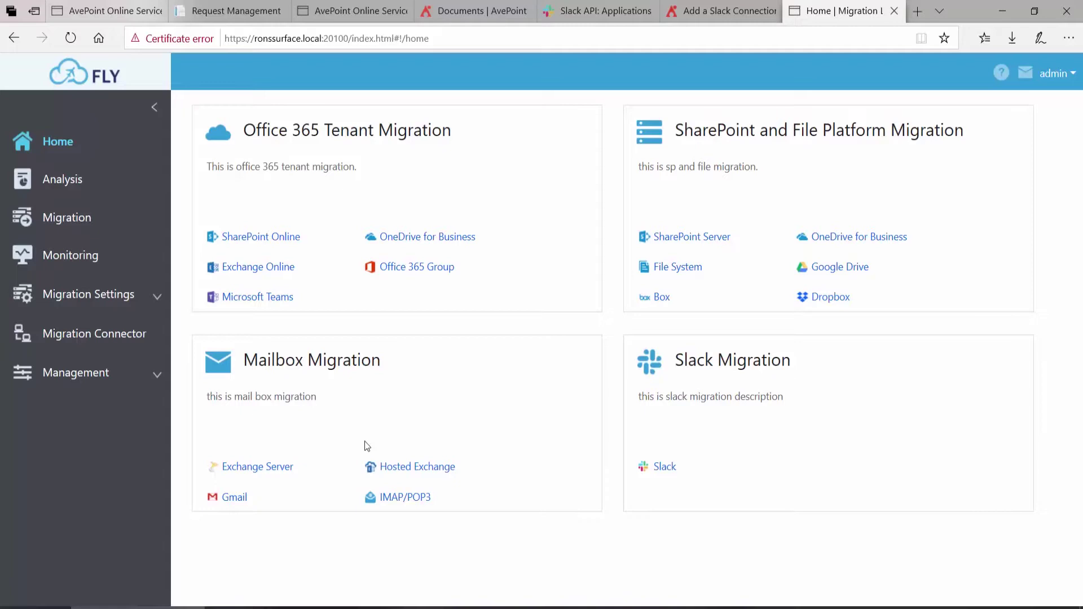
# Open Connection Manager from Migration Connector and compare the Tenant and Slack connection lists.
pyautogui.click(96, 341)
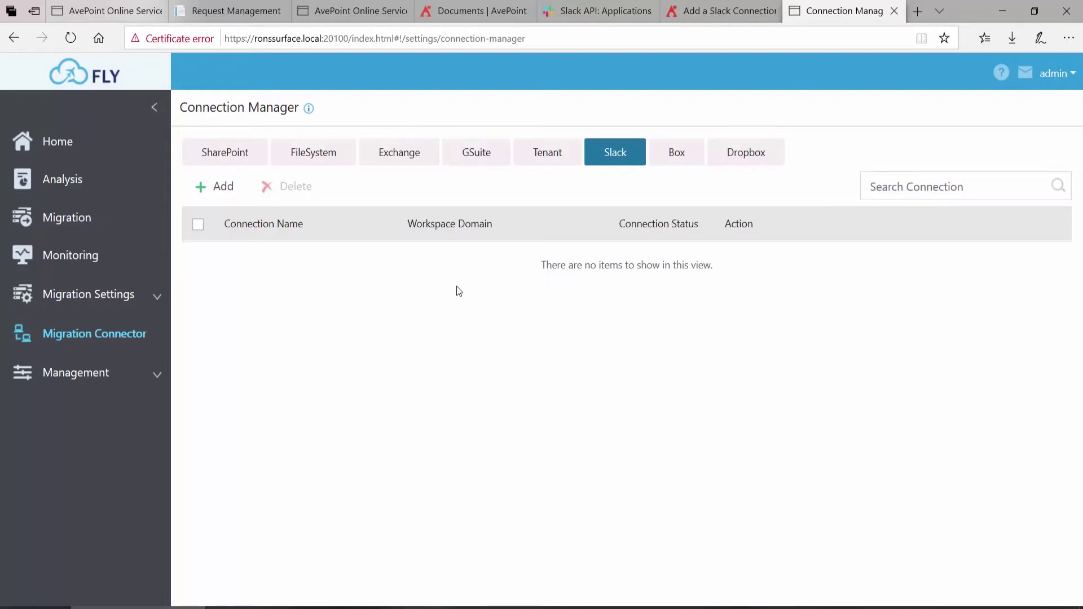
pyautogui.click(555, 162)
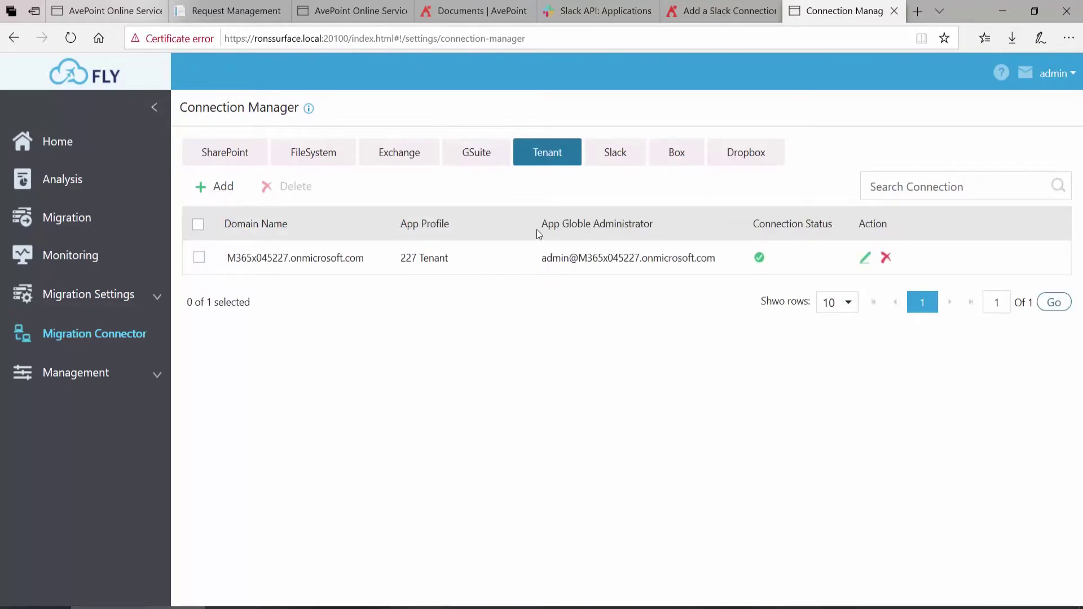
pyautogui.click(617, 158)
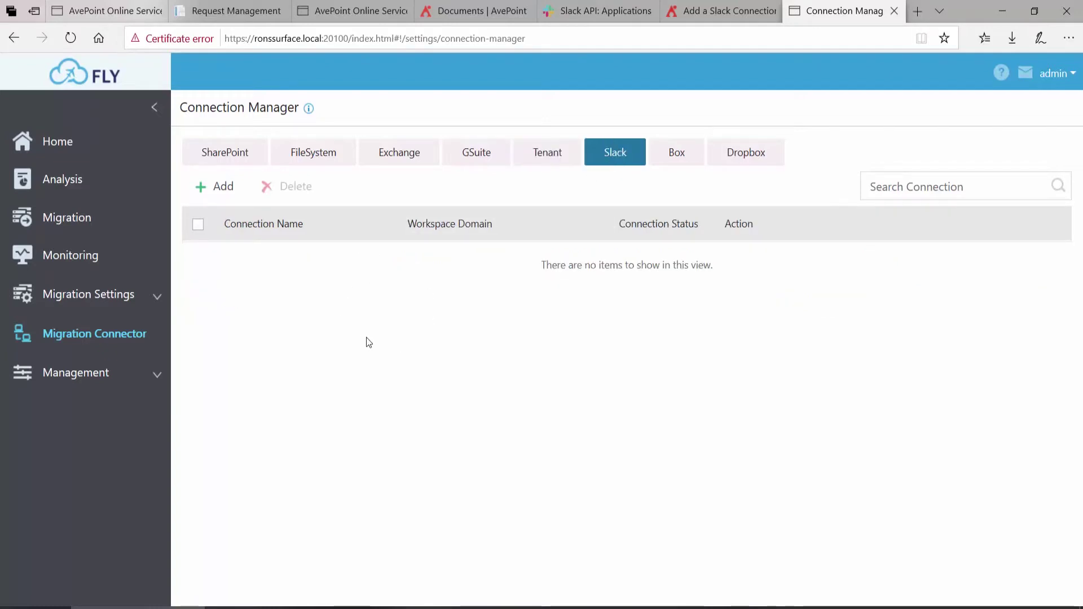
# Open the Add Slack connection form, then cancel it without entering anything.
pyautogui.click(224, 193)
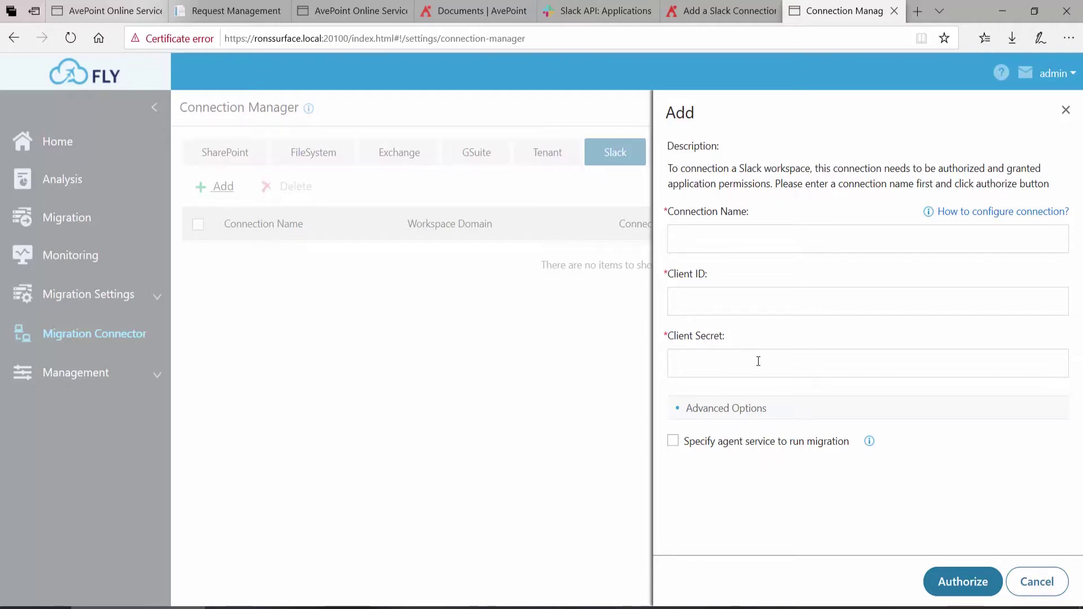
pyautogui.click(1037, 582)
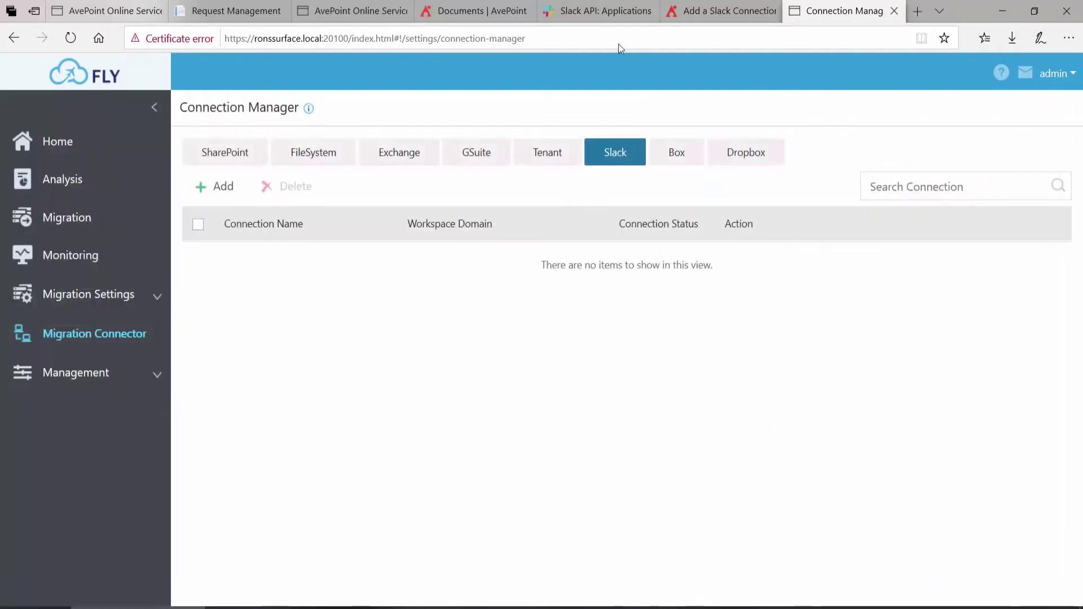
# Switch to the Slack API Your Apps page listing Migration App.
pyautogui.click(603, 1)
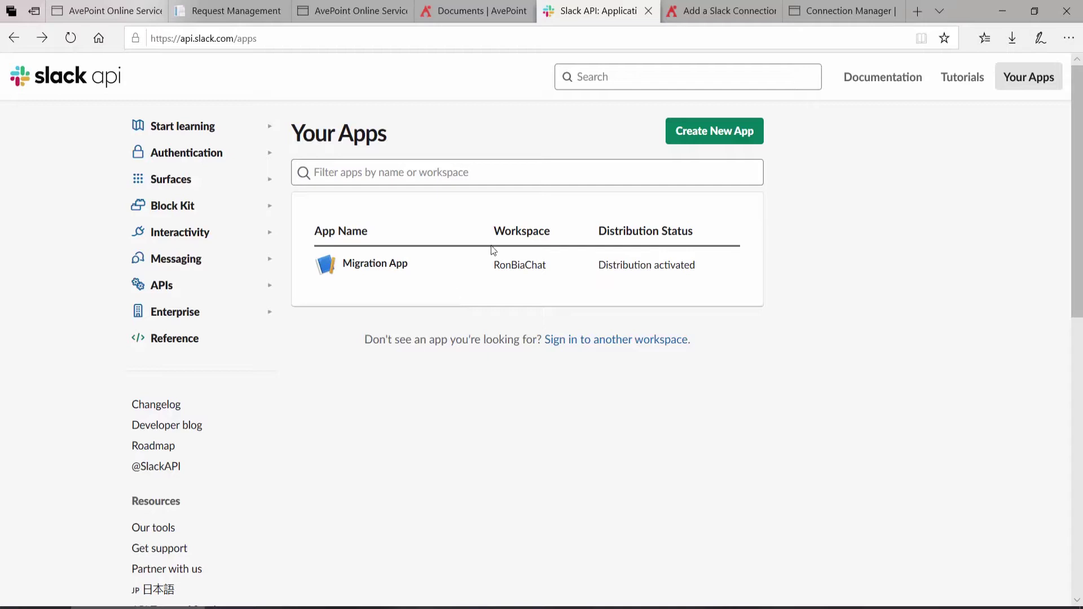
# Create a Slack app named 'Slack to Teams Migration' with RonBiaChat as its development workspace.
pyautogui.click(711, 141)
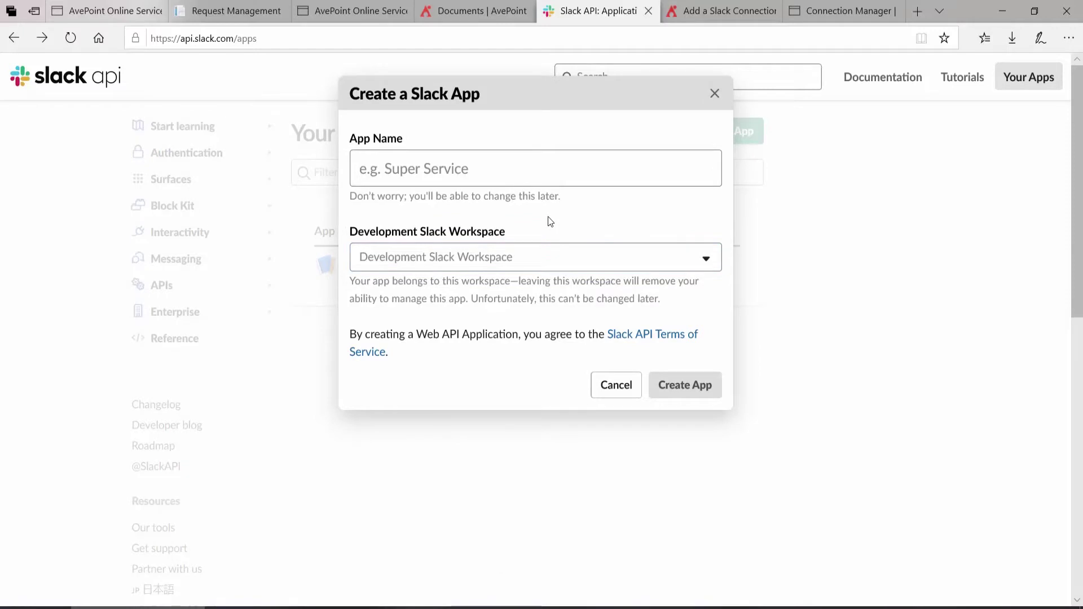
pyautogui.click(551, 169)
pyautogui.write('Slack to Teams Migration')
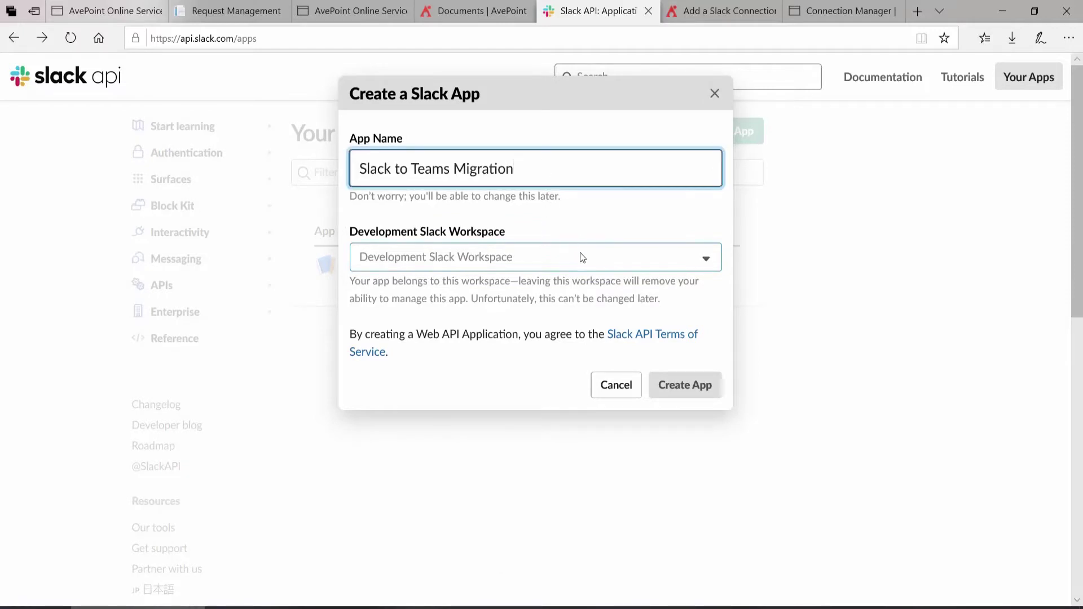
pyautogui.click(582, 257)
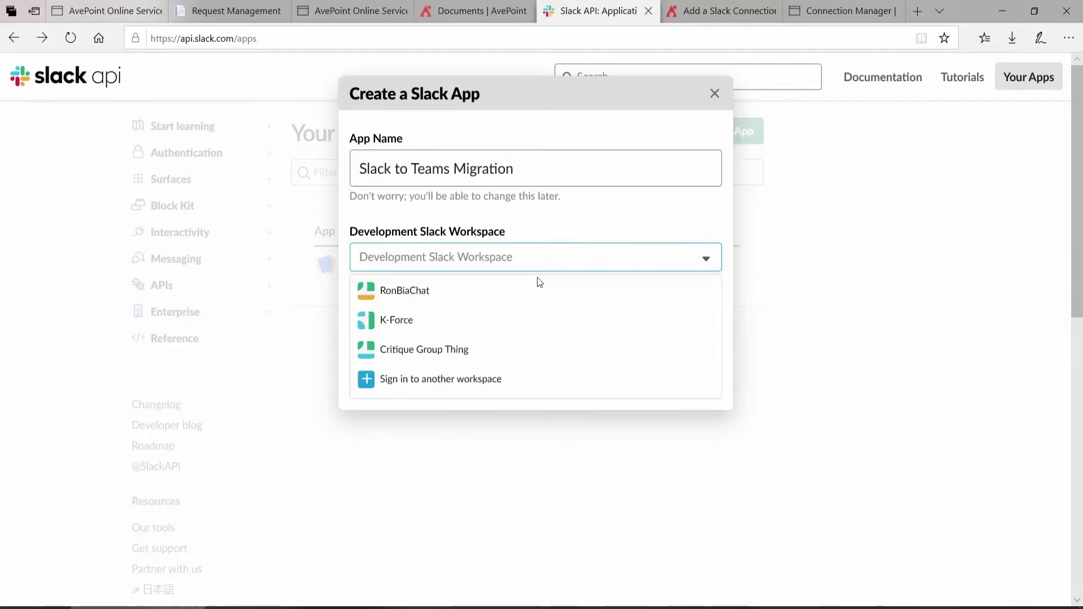
pyautogui.click(438, 293)
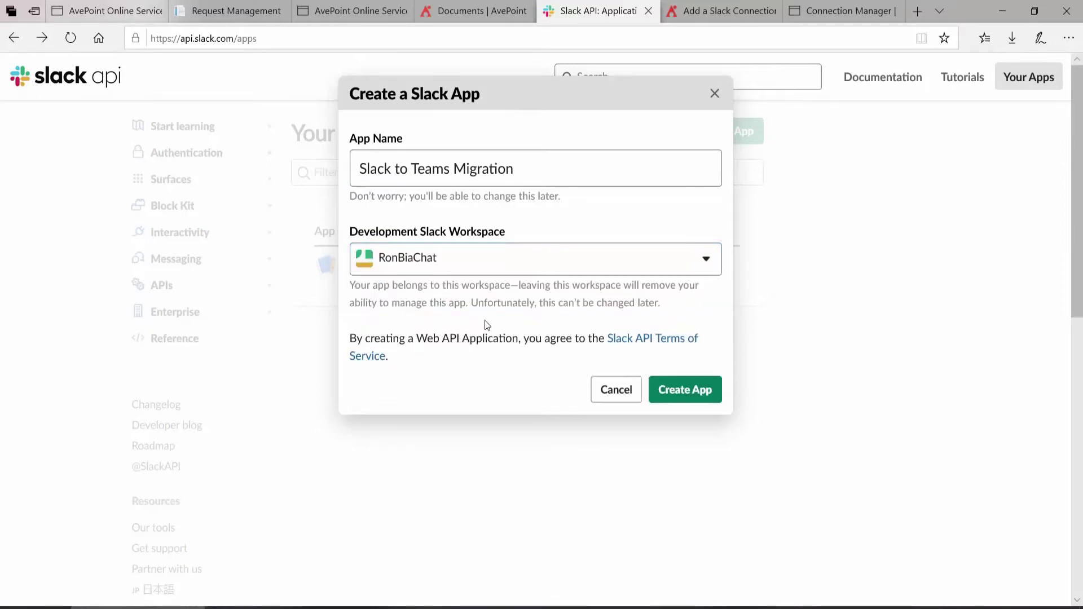
pyautogui.click(688, 395)
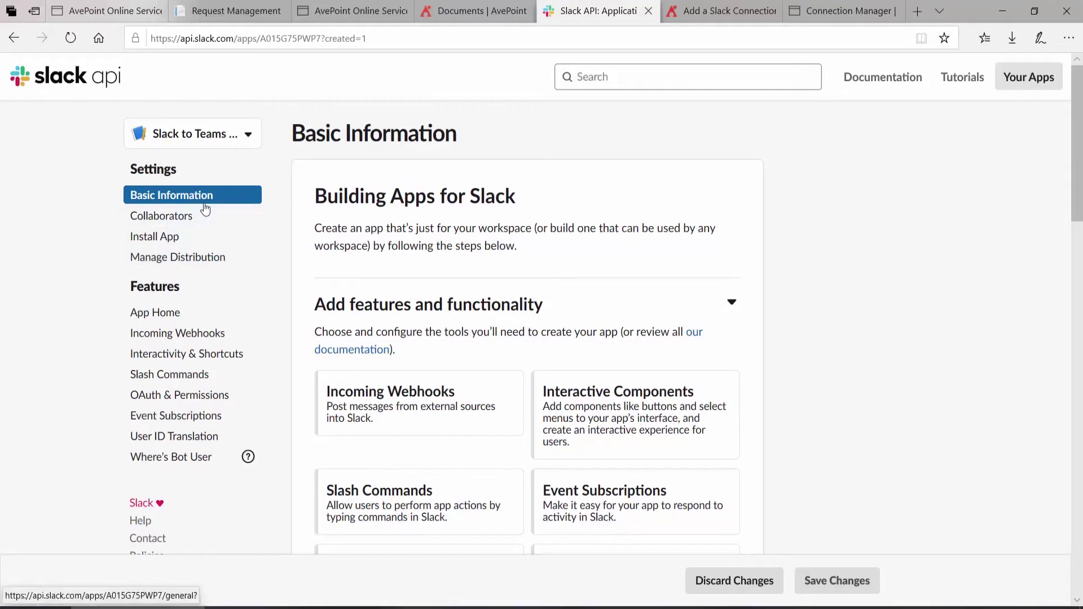
# Review the Client ID and Client Secret under App Credentials, then return to the top.
pyautogui.scroll(-1, 306, 265)
pyautogui.scroll(-8, 305, 265)
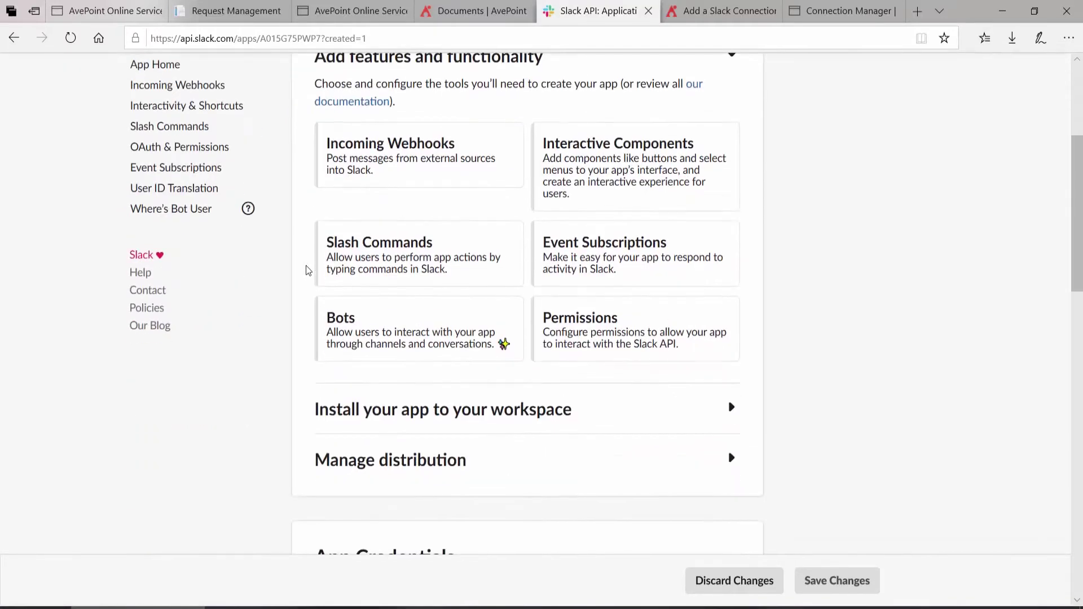
pyautogui.scroll(-3, 305, 265)
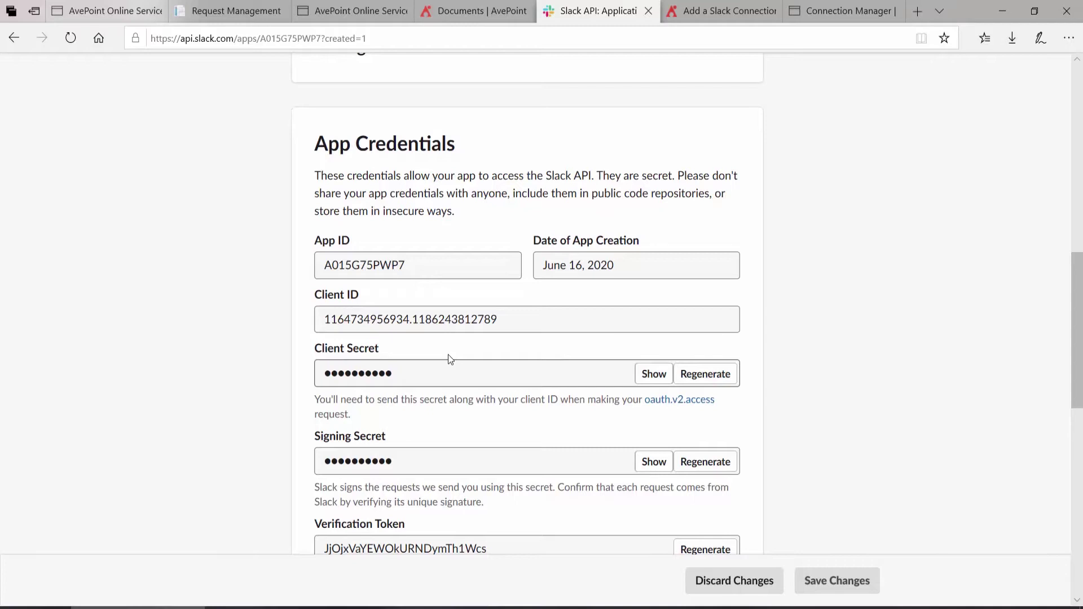
pyautogui.scroll(5, 275, 354)
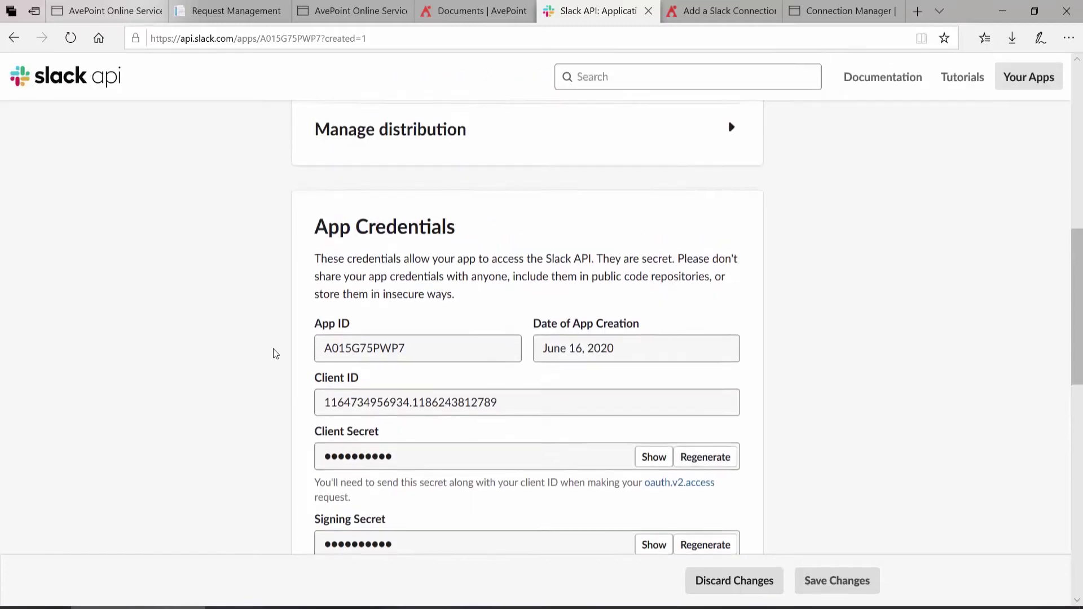
pyautogui.scroll(6, 273, 349)
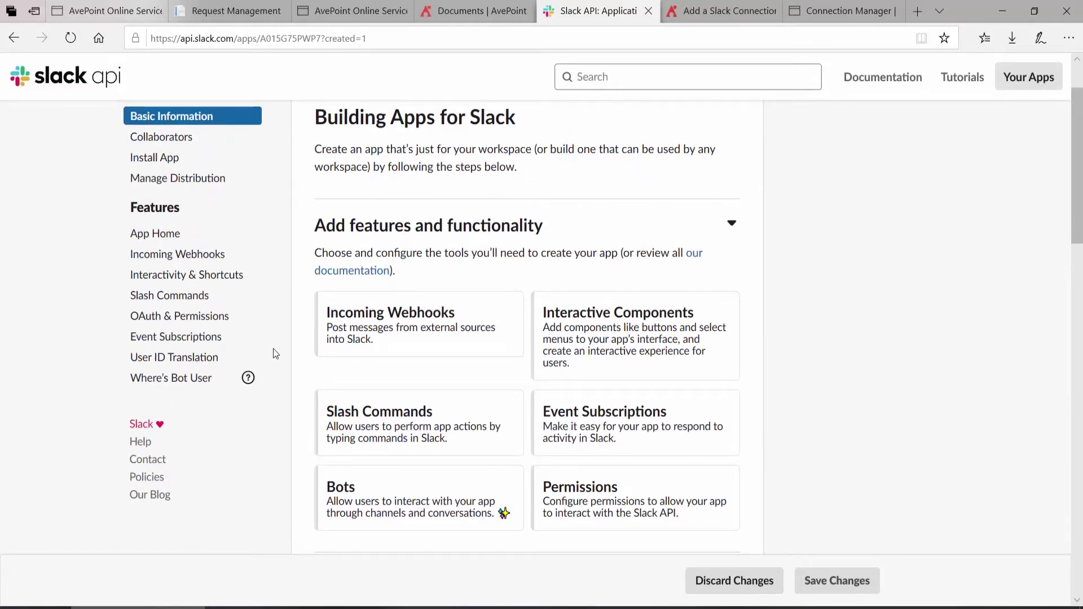
# Begin a new redirect URL under OAuth & Permissions and check the FLY User Guide for its format.
pyautogui.click(189, 326)
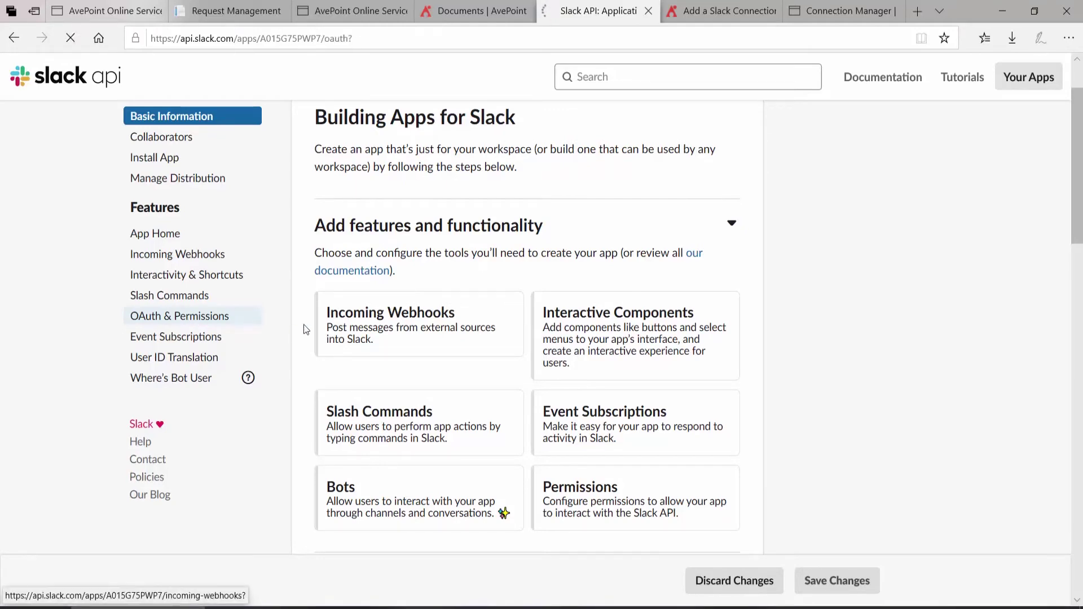
pyautogui.scroll(-1, 303, 330)
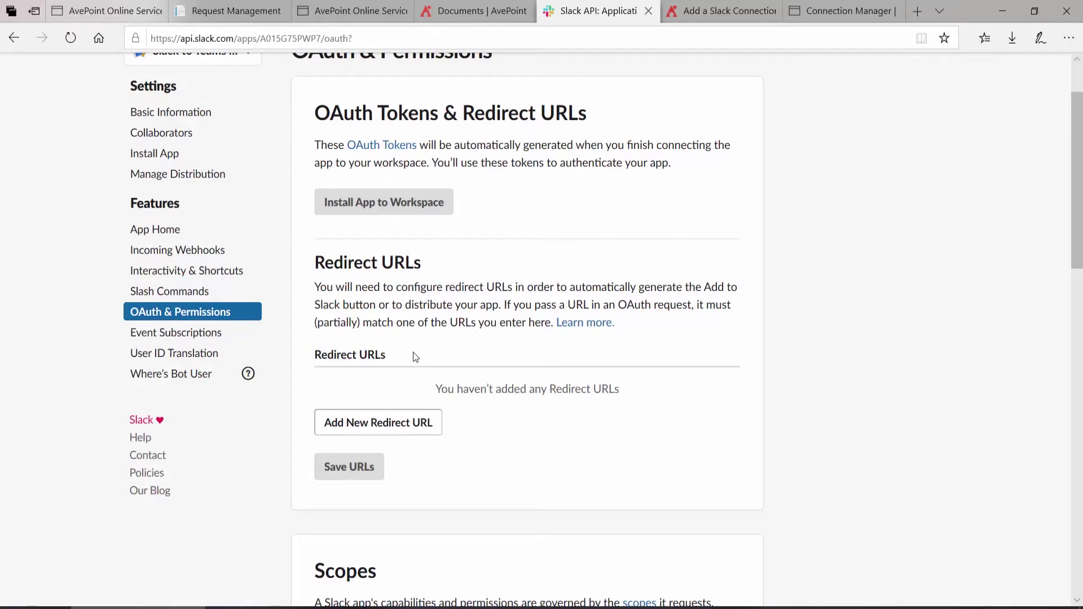
pyautogui.click(404, 432)
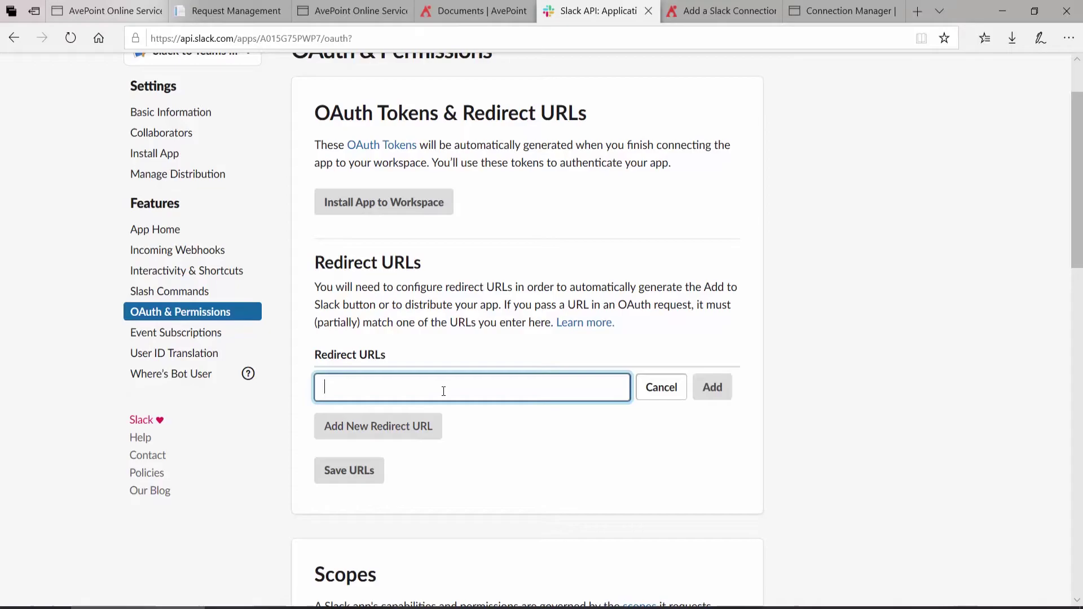
pyautogui.click(324, 599)
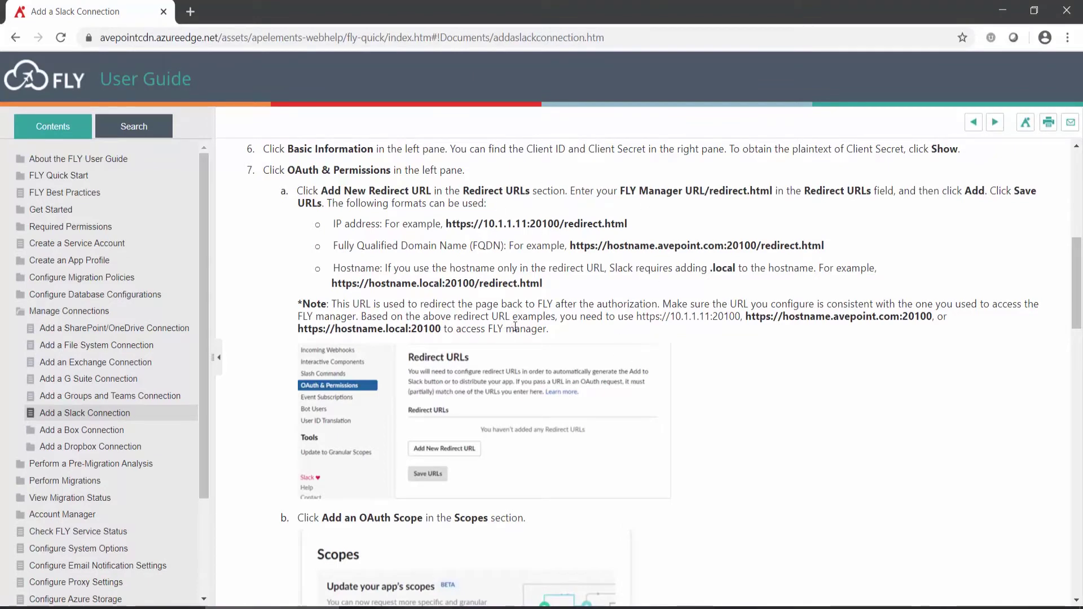
pyautogui.moveTo(543, 283); pyautogui.dragTo(372, 284)
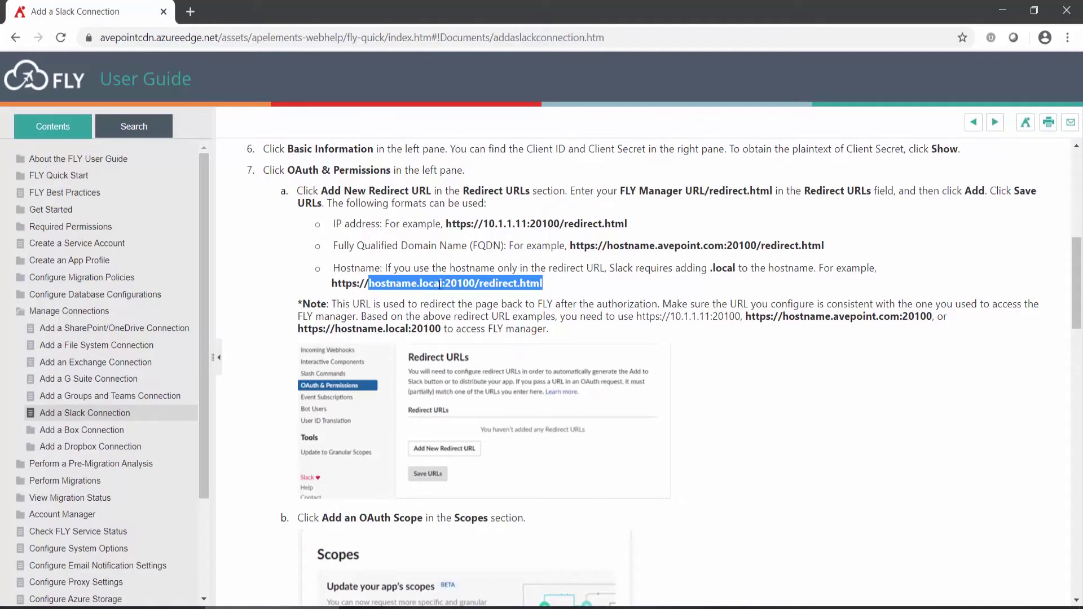
pyautogui.click(549, 289)
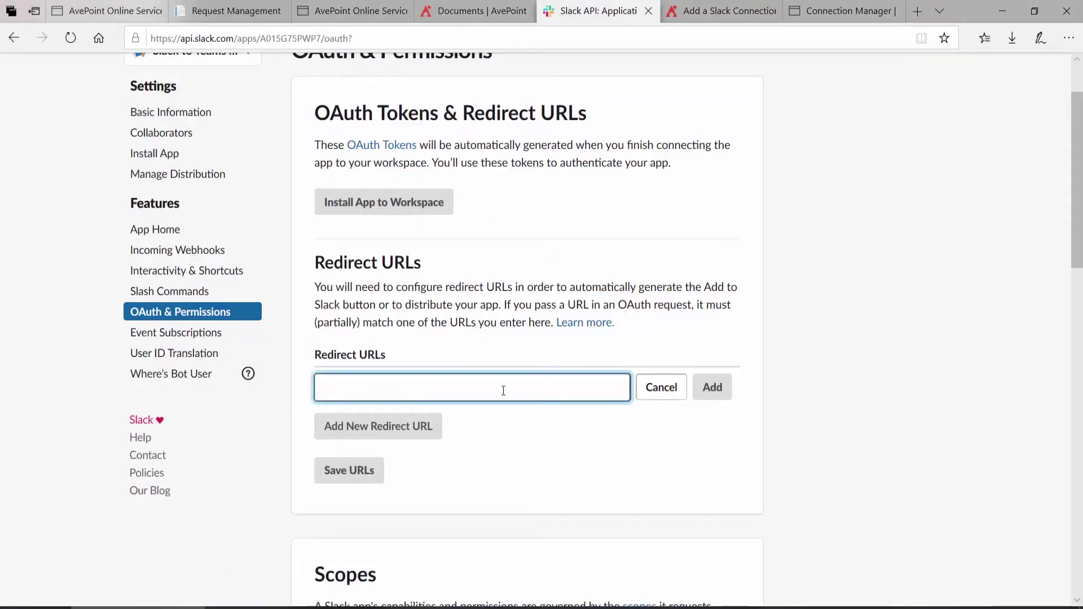
pyautogui.write('https://ironssurface.local:20100/redirect')
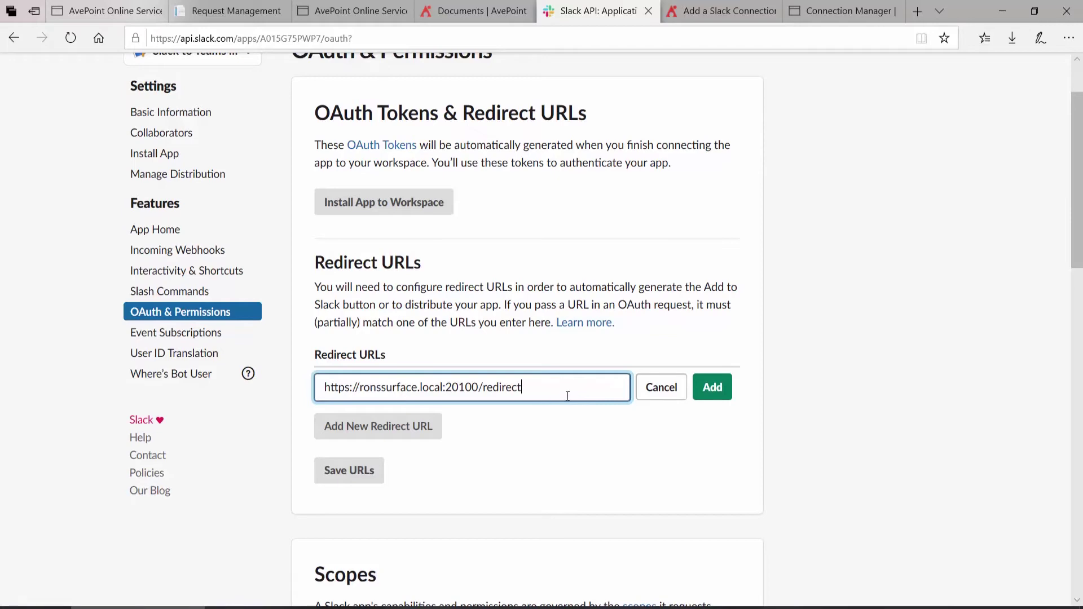
pyautogui.click(711, 388)
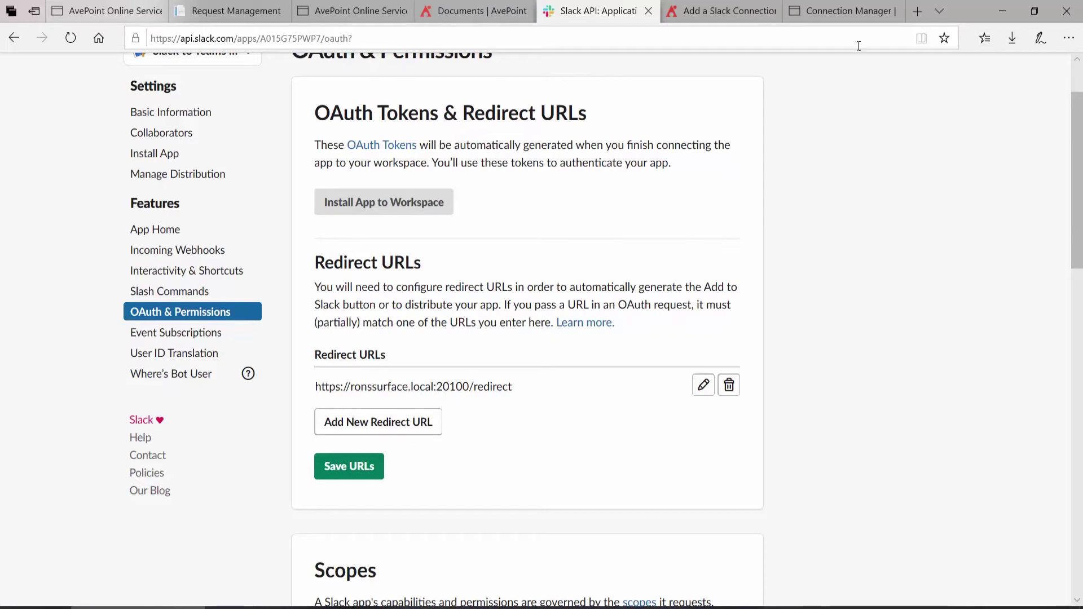
pyautogui.click(845, 11)
pyautogui.moveTo(352, 38); pyautogui.dragTo(252, 36)
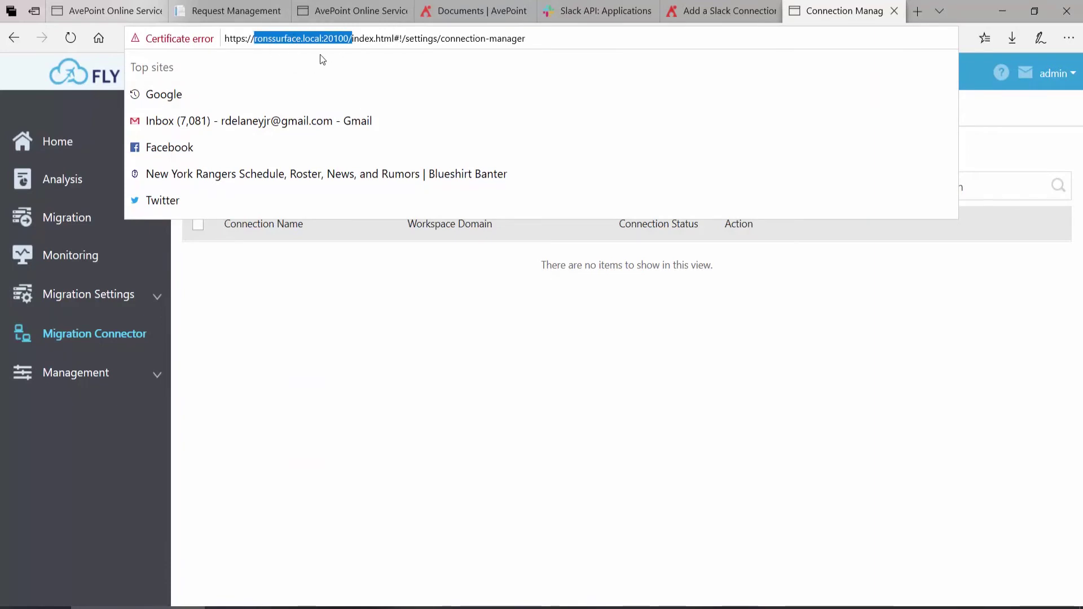
pyautogui.click(438, 290)
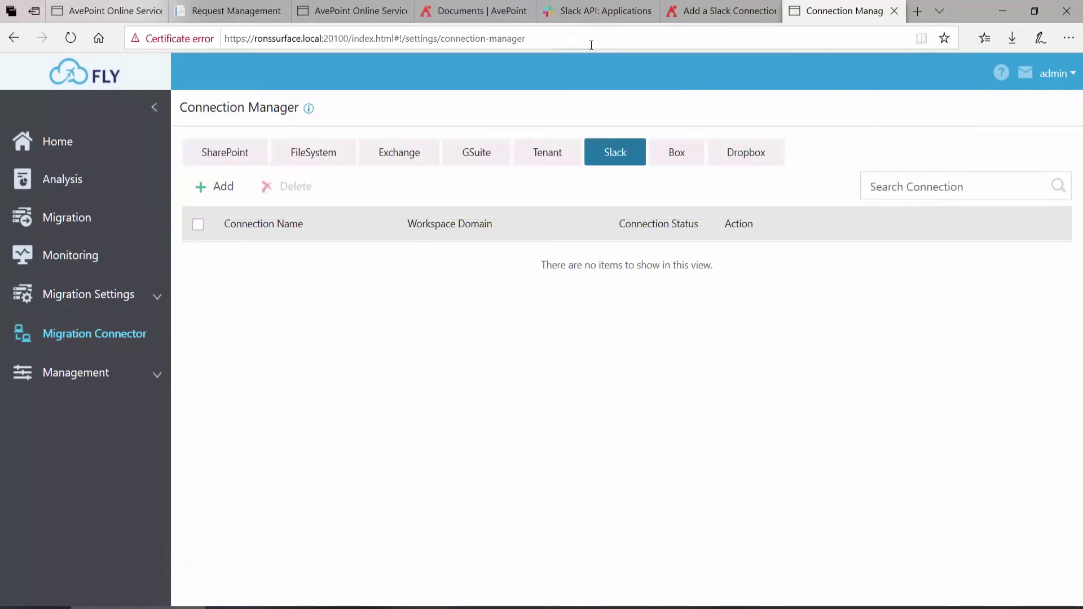
pyautogui.click(611, 16)
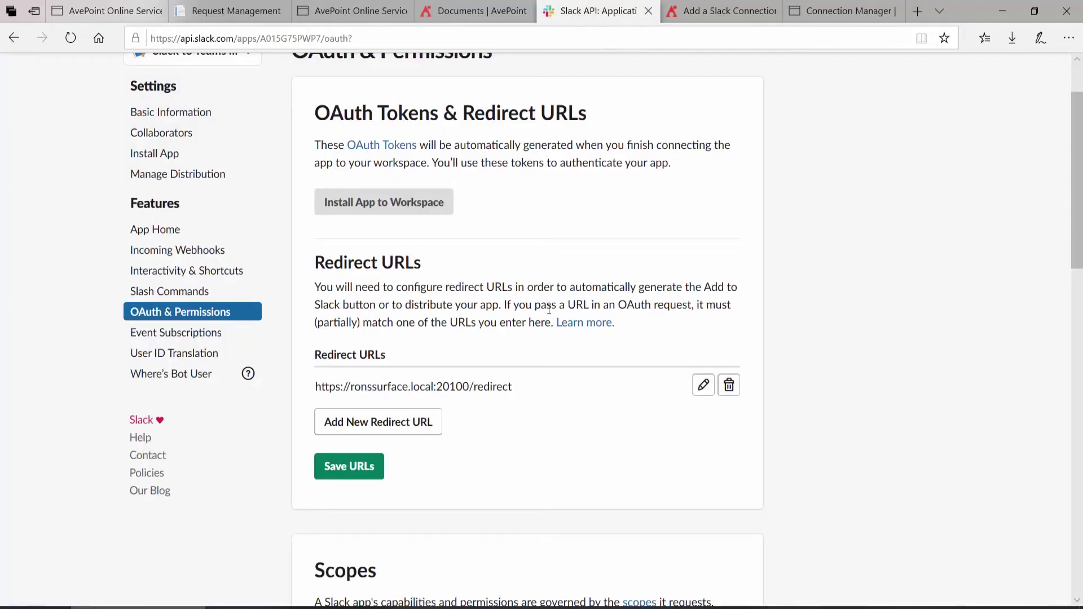
pyautogui.scroll(-6, 549, 309)
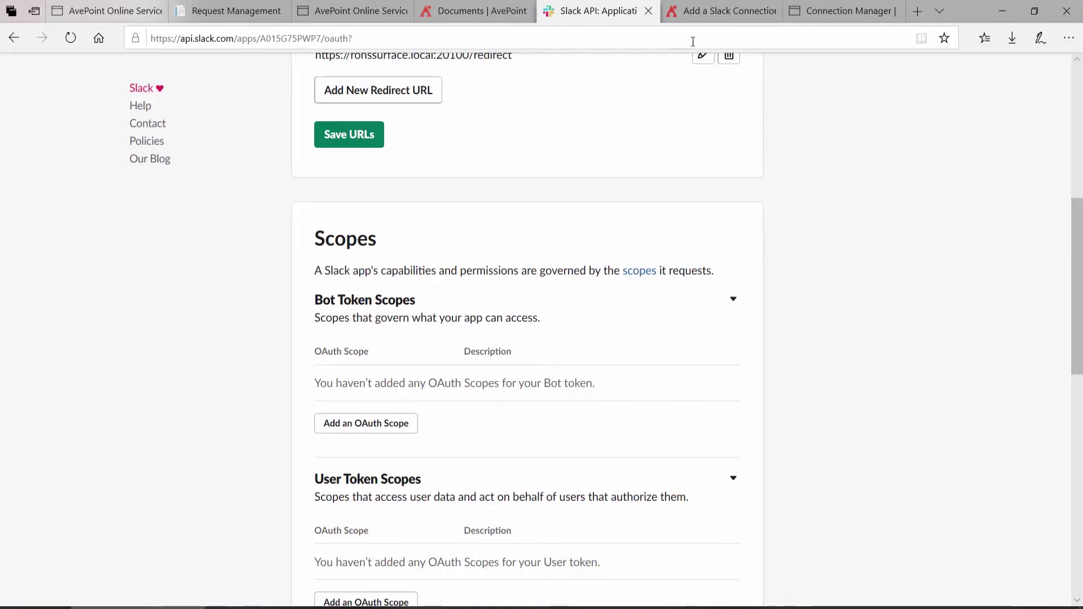
pyautogui.click(704, 14)
pyautogui.scroll(-2, 513, 354)
pyautogui.scroll(-8, 513, 353)
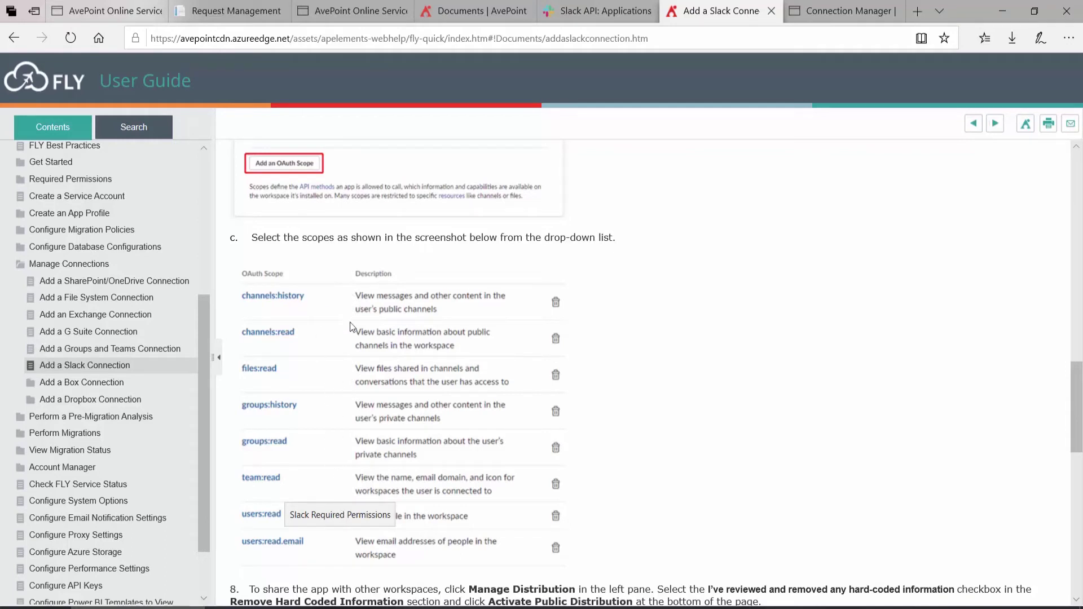
pyautogui.click(614, 16)
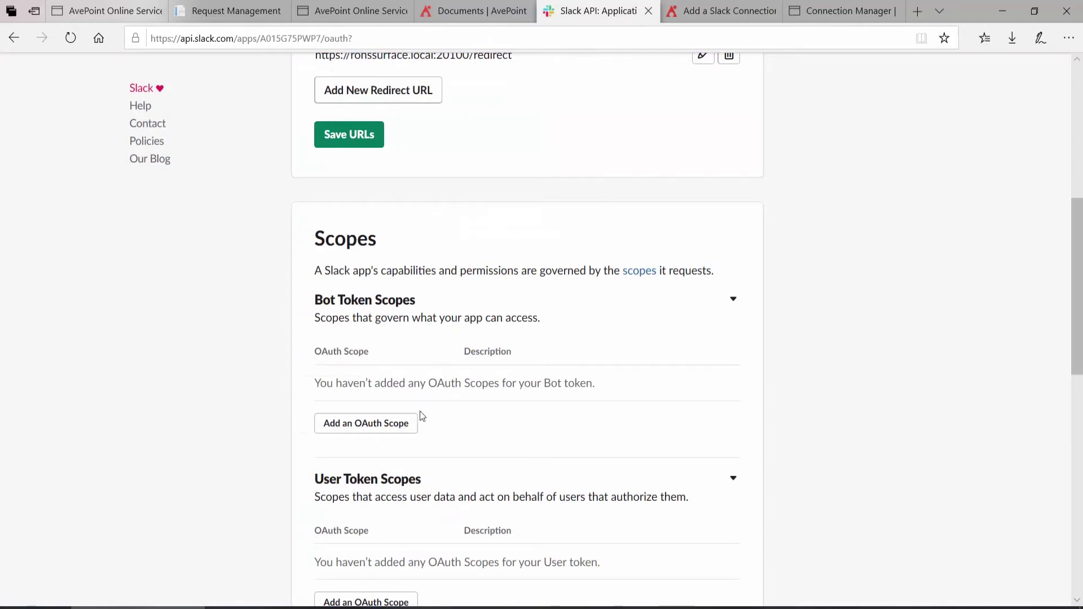
# Add channels:history and channels:manage as bot token scopes.
pyautogui.click(375, 424)
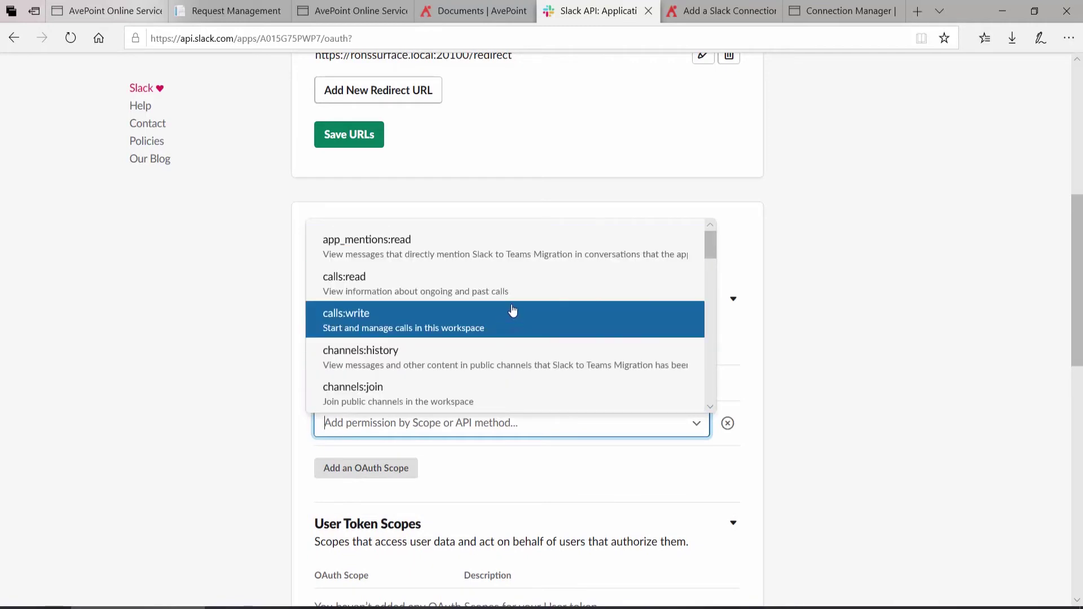
pyautogui.click(508, 367)
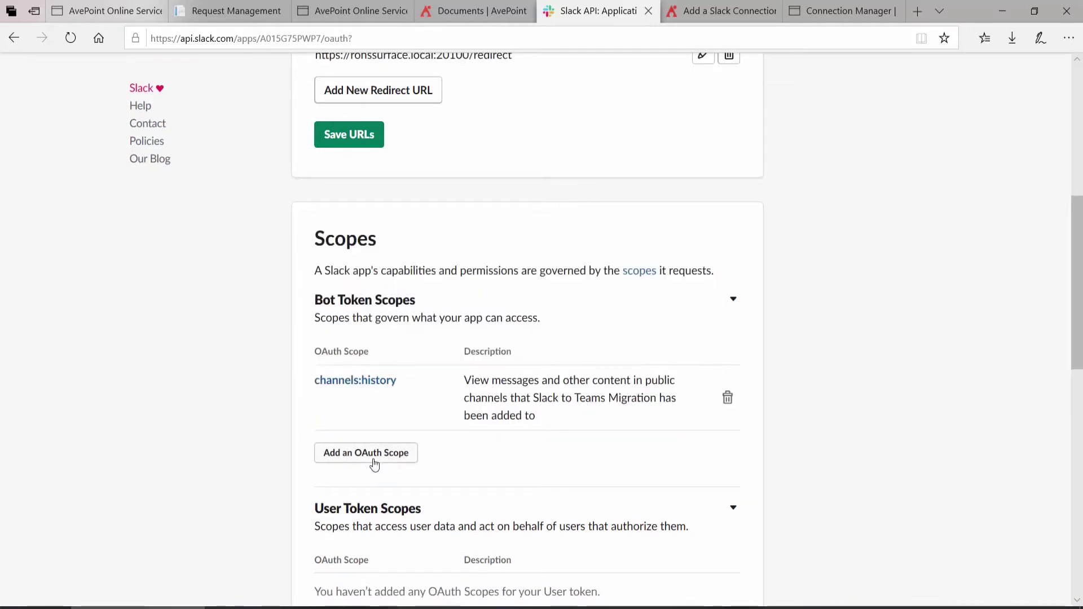
pyautogui.click(373, 460)
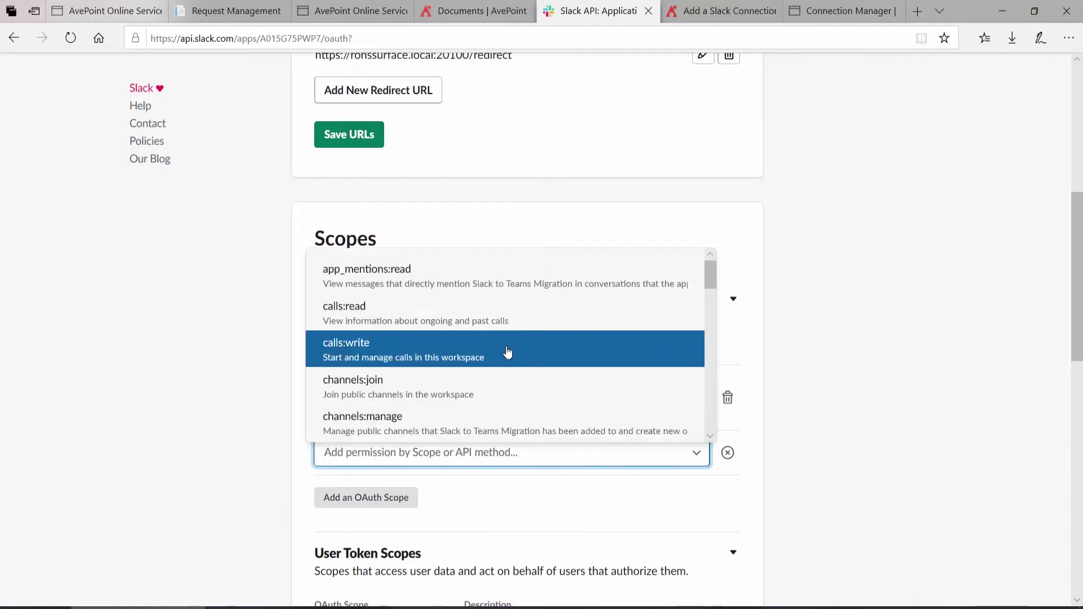
pyautogui.click(493, 429)
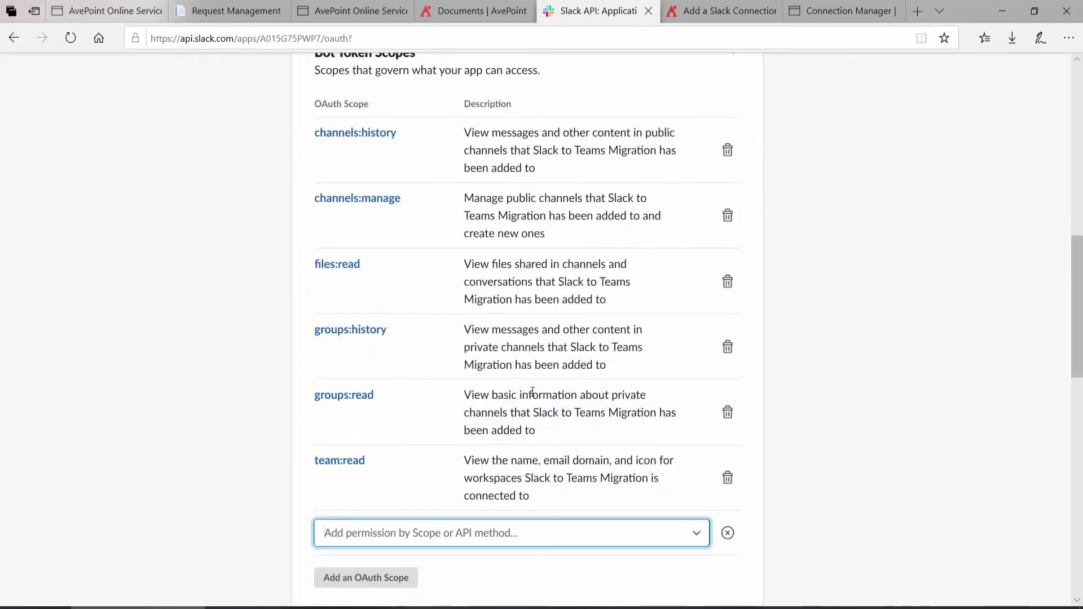
pyautogui.scroll(1, 532, 391)
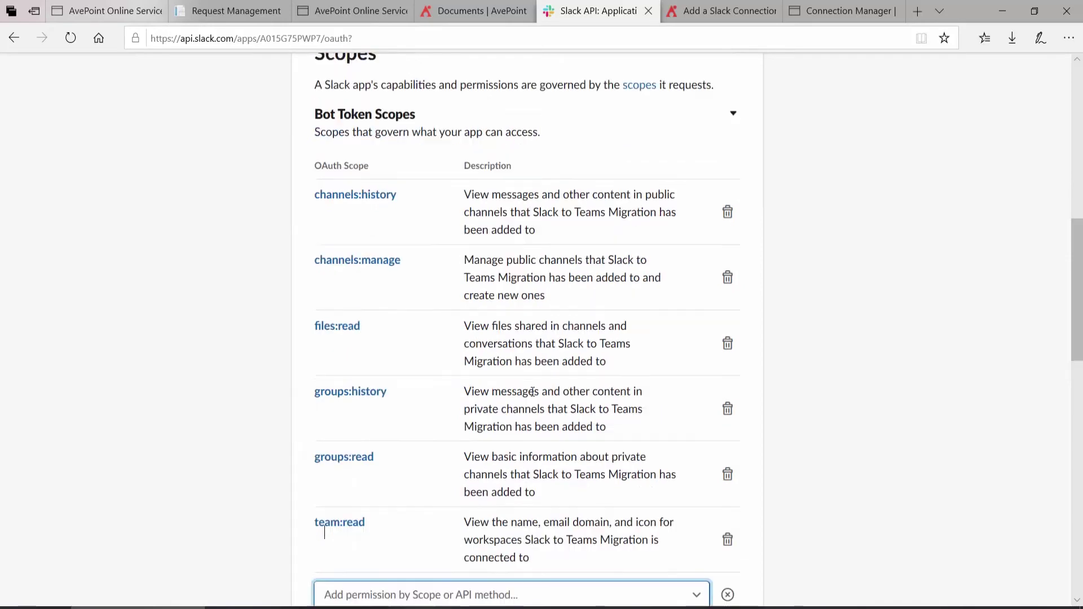
pyautogui.scroll(-5, 532, 391)
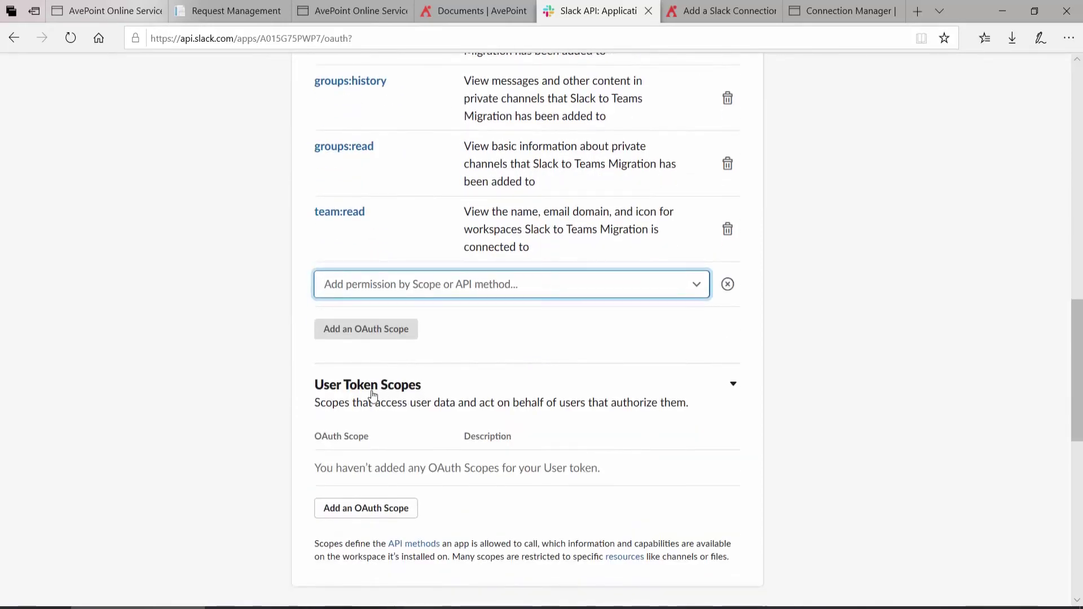
pyautogui.scroll(-2, 505, 388)
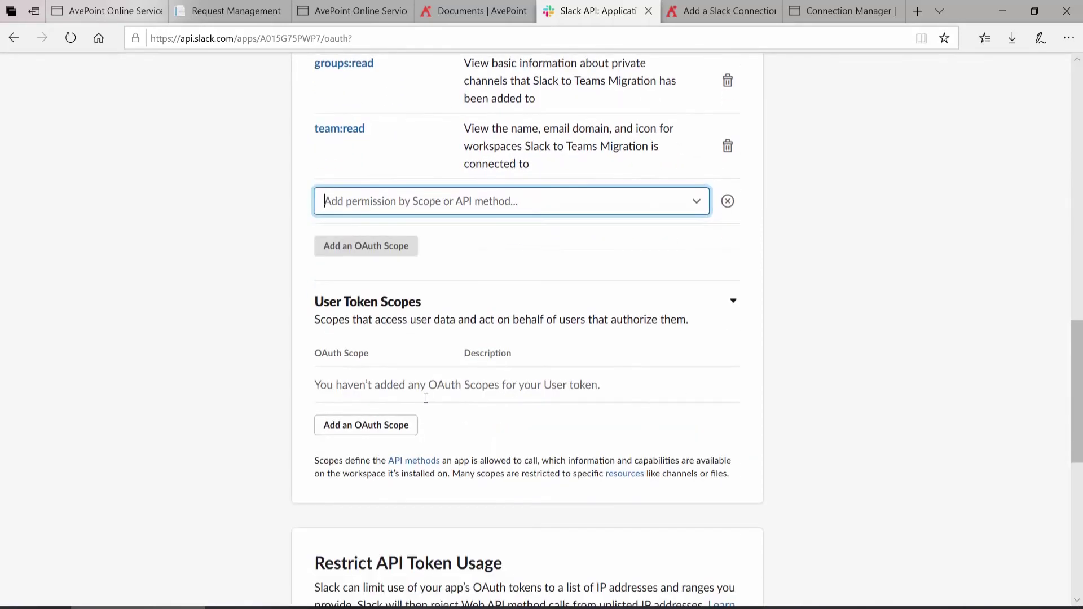
# Add users:read and users:read.email as user token scopes.
pyautogui.click(364, 431)
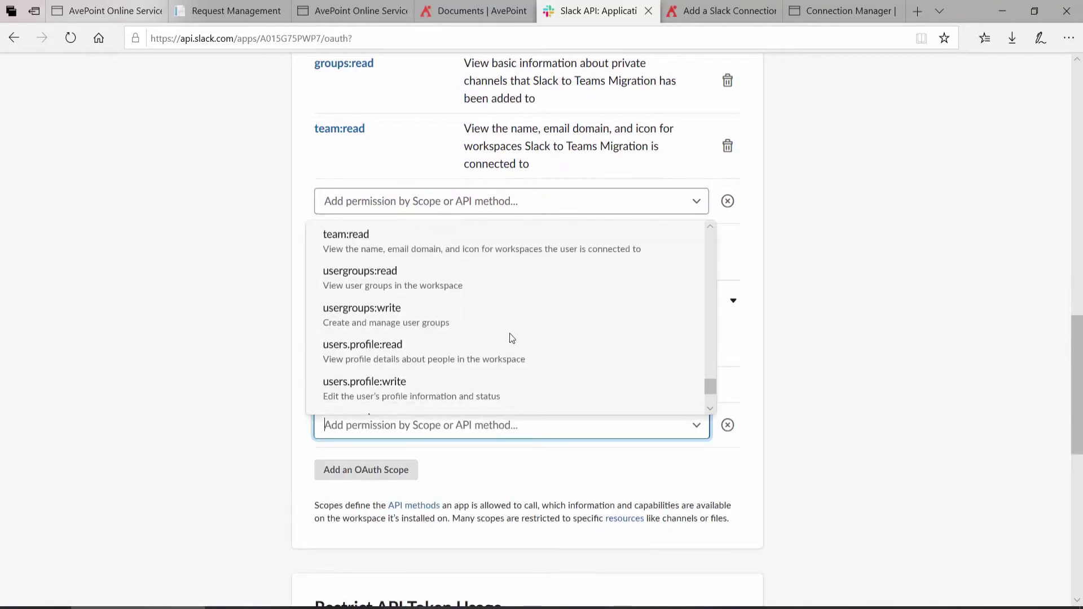
pyautogui.scroll(-1, 501, 340)
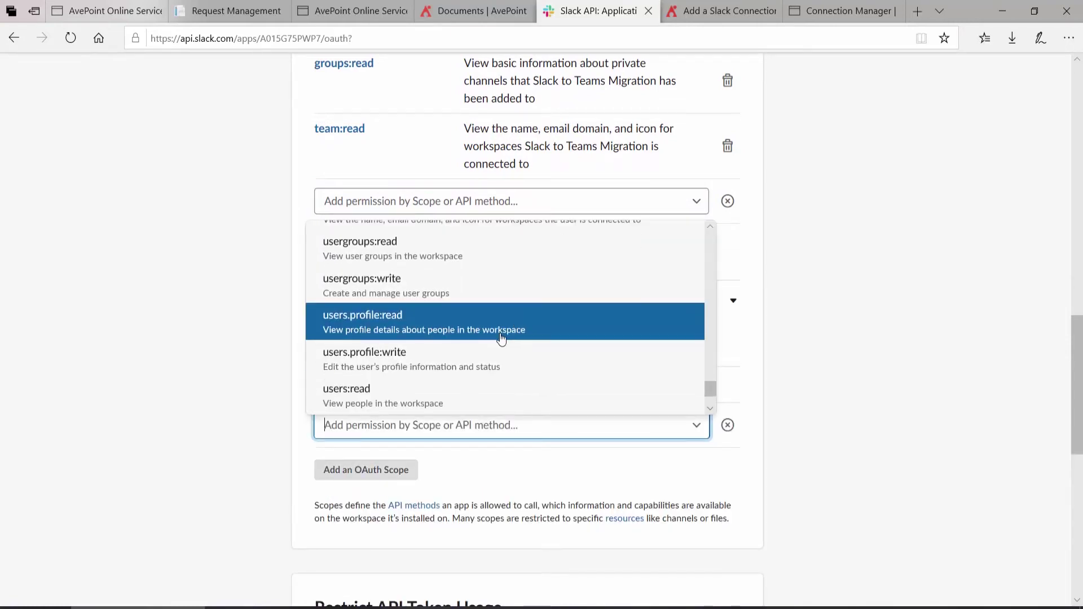
pyautogui.scroll(-2, 502, 339)
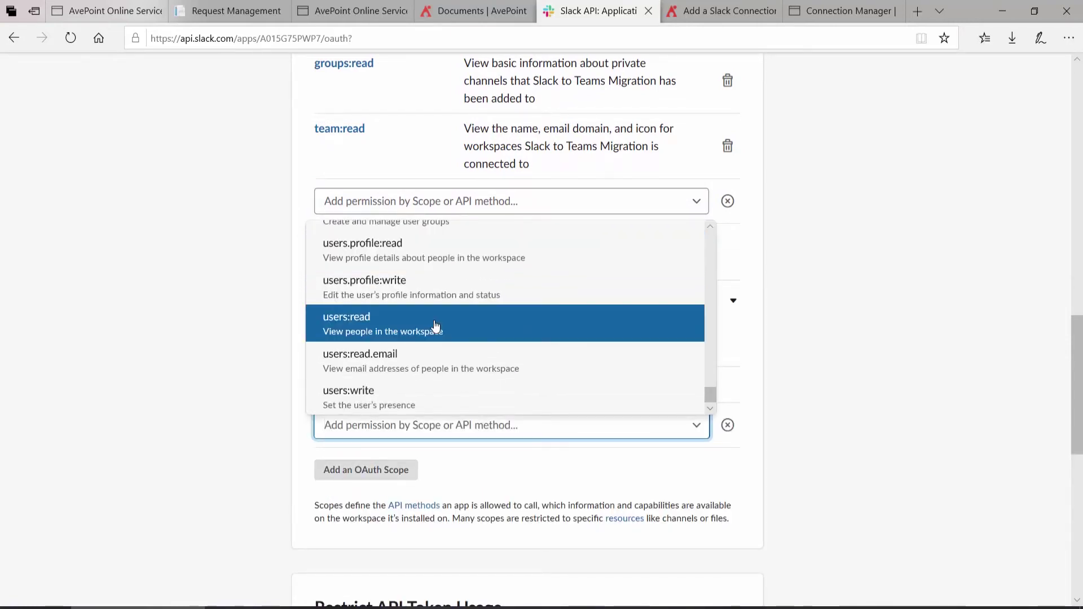
pyautogui.click(457, 334)
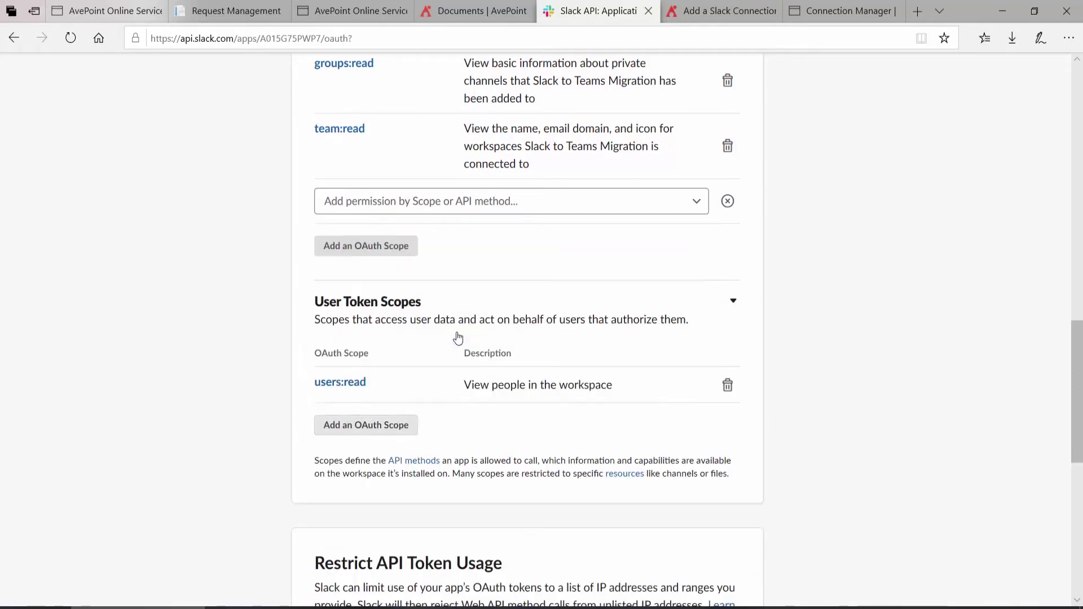
pyautogui.click(384, 439)
pyautogui.scroll(-3, 502, 294)
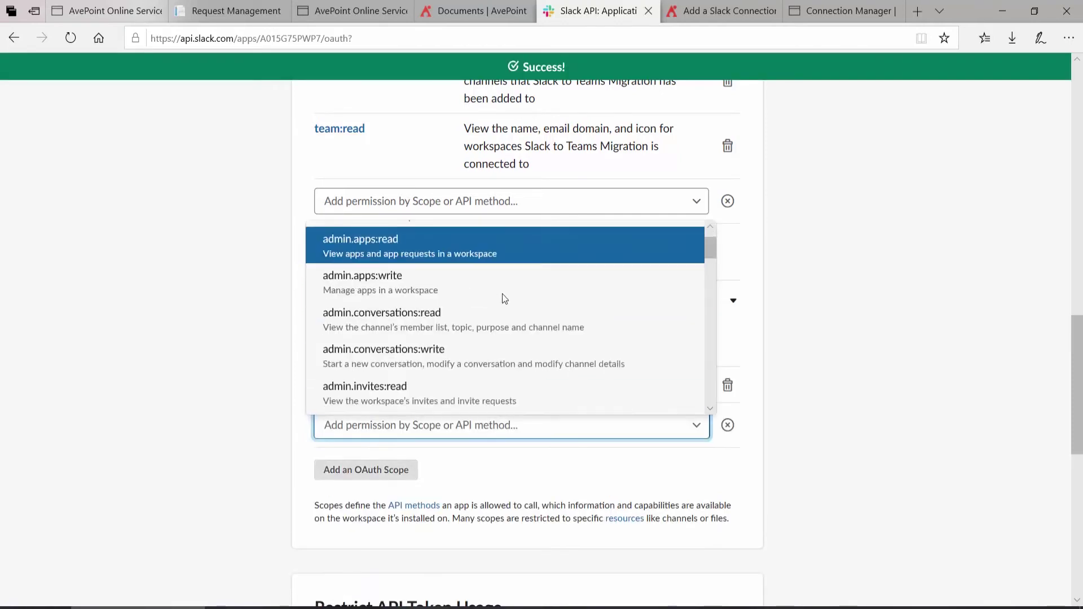
pyautogui.moveTo(709, 263); pyautogui.dragTo(699, 405)
pyautogui.click(399, 364)
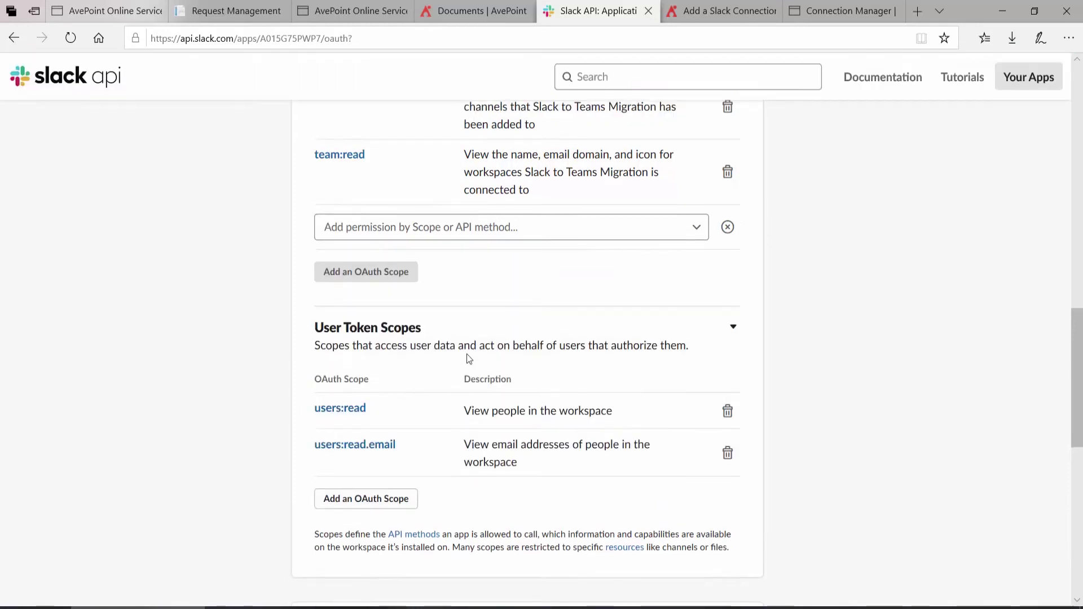
# In Manage Distribution, confirm hard-coded information is removed and activate public distribution.
pyautogui.scroll(15, 275, 368)
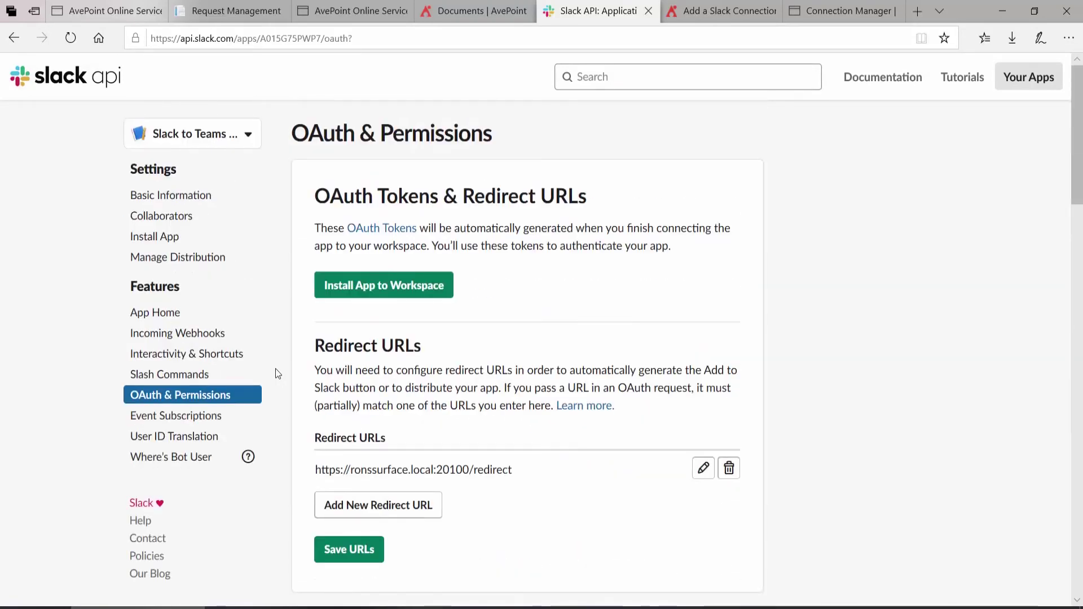
pyautogui.click(207, 259)
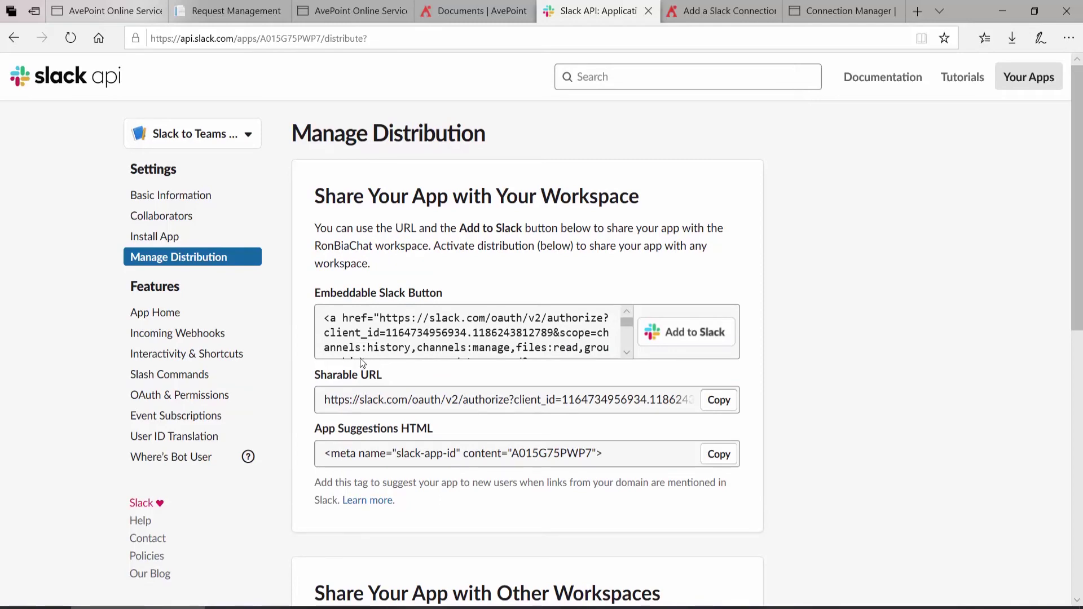
pyautogui.scroll(-4, 298, 367)
pyautogui.scroll(-4, 299, 367)
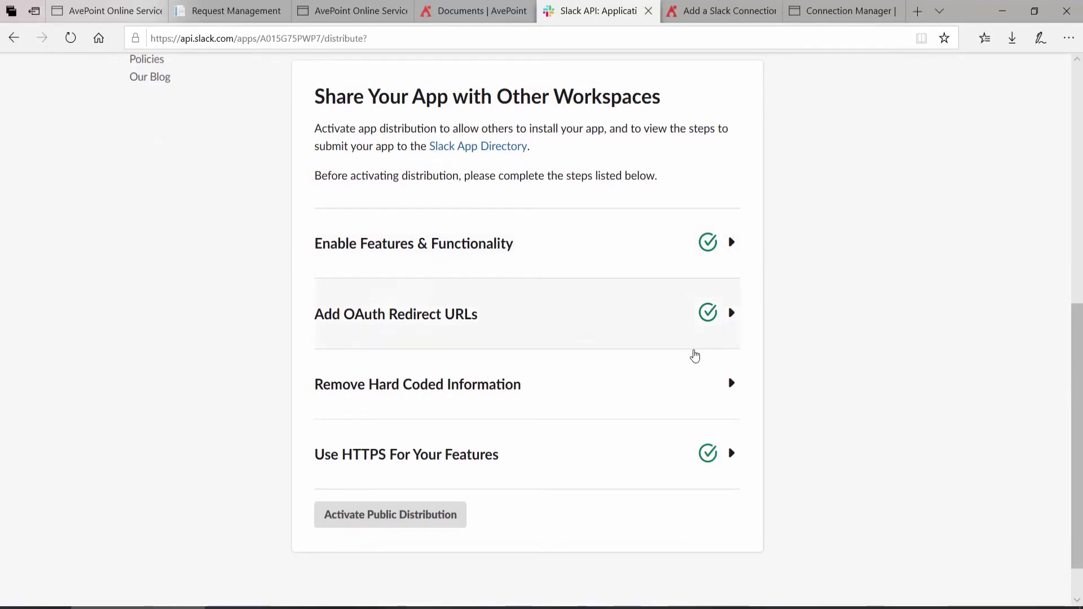
pyautogui.click(732, 388)
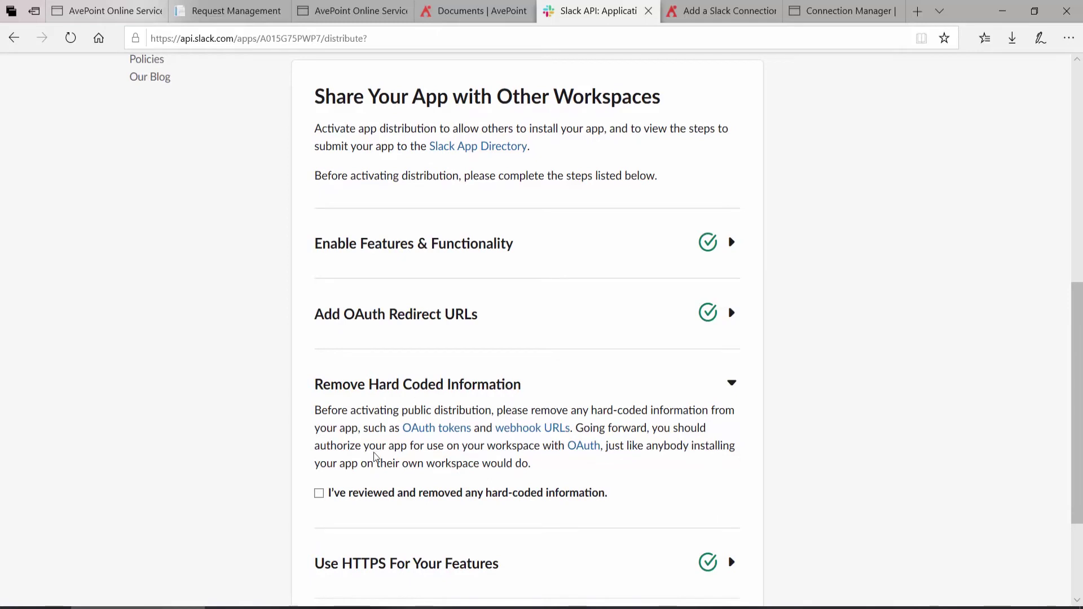
pyautogui.click(320, 494)
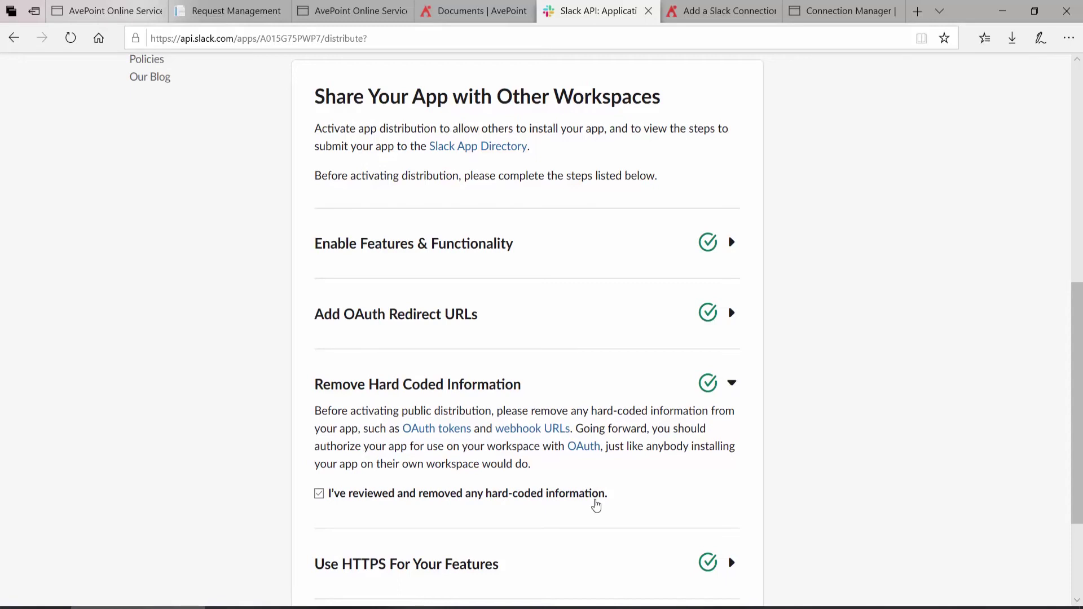
pyautogui.scroll(-3, 596, 506)
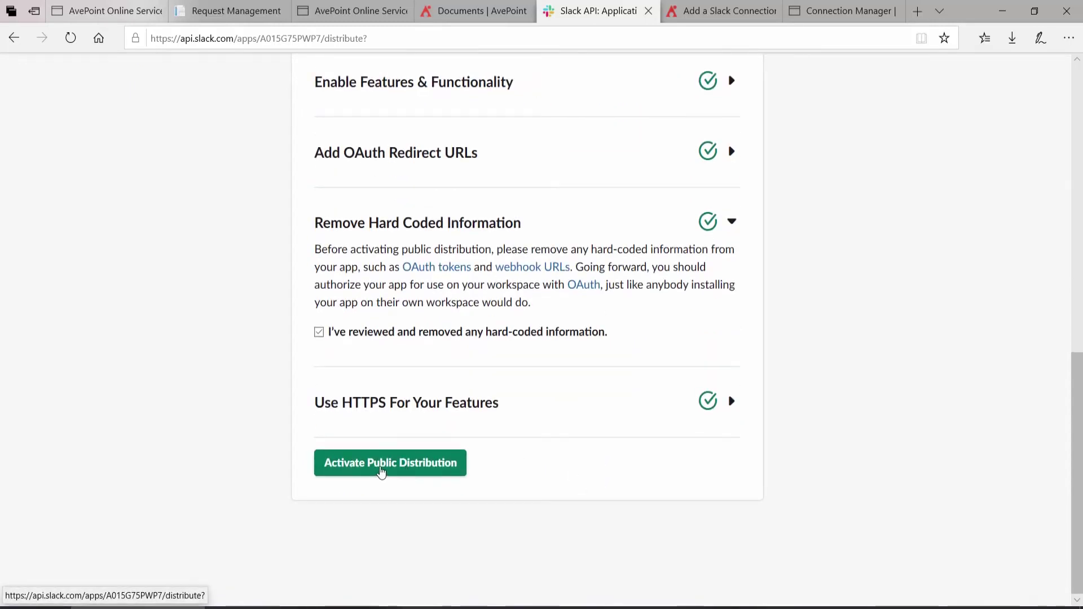
pyautogui.click(381, 471)
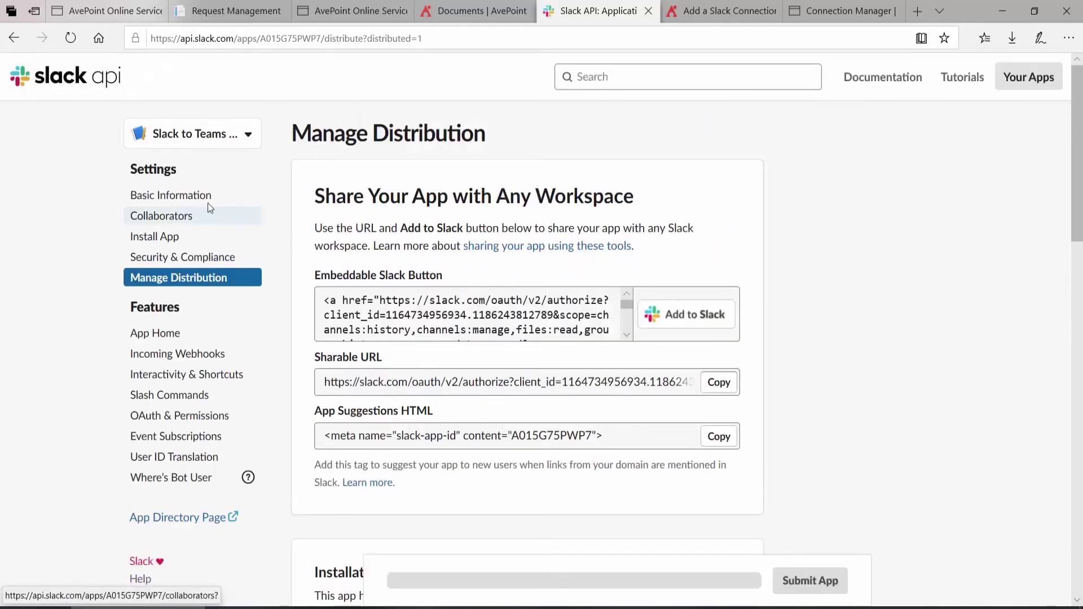
# Copy the Client ID from Basic Information's App Credentials and go back to Connection Manager.
pyautogui.click(194, 199)
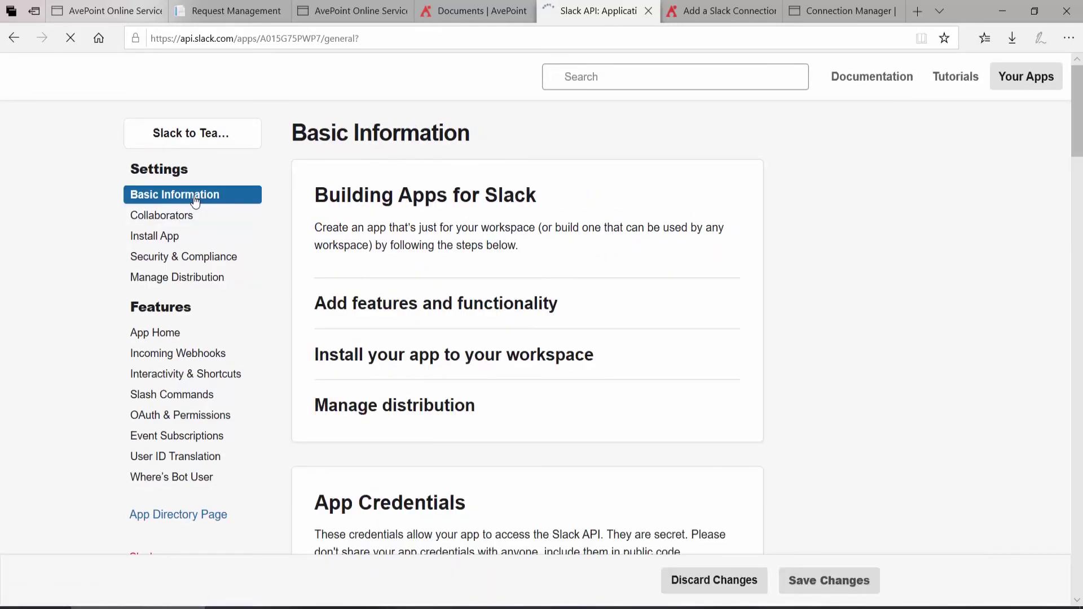
pyautogui.scroll(-7, 302, 258)
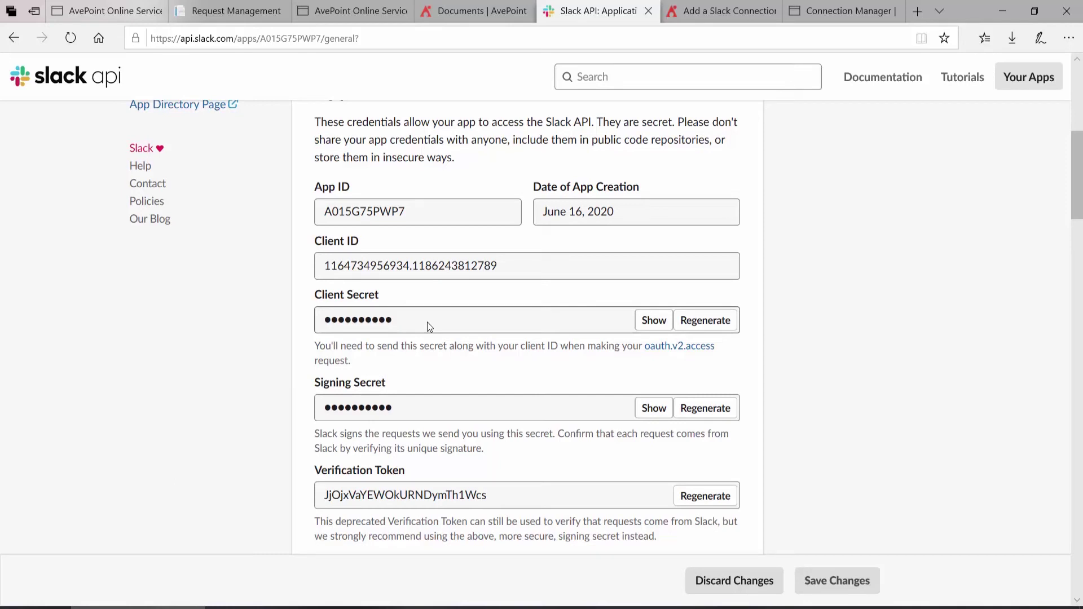
pyautogui.tripleClick(427, 271)
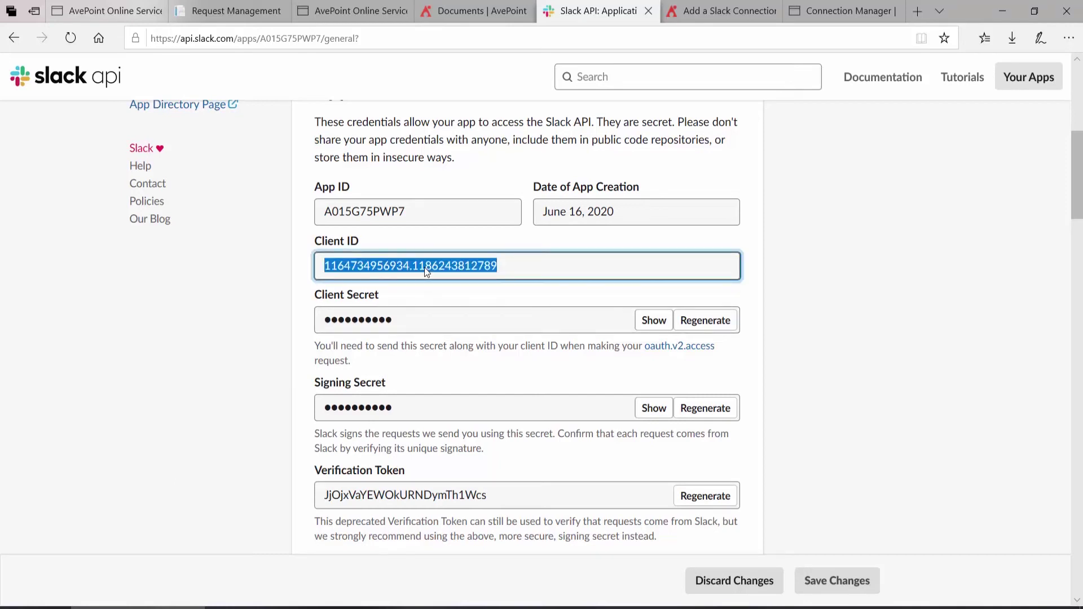
pyautogui.rightClick(427, 272)
pyautogui.click(442, 288)
pyautogui.click(846, 11)
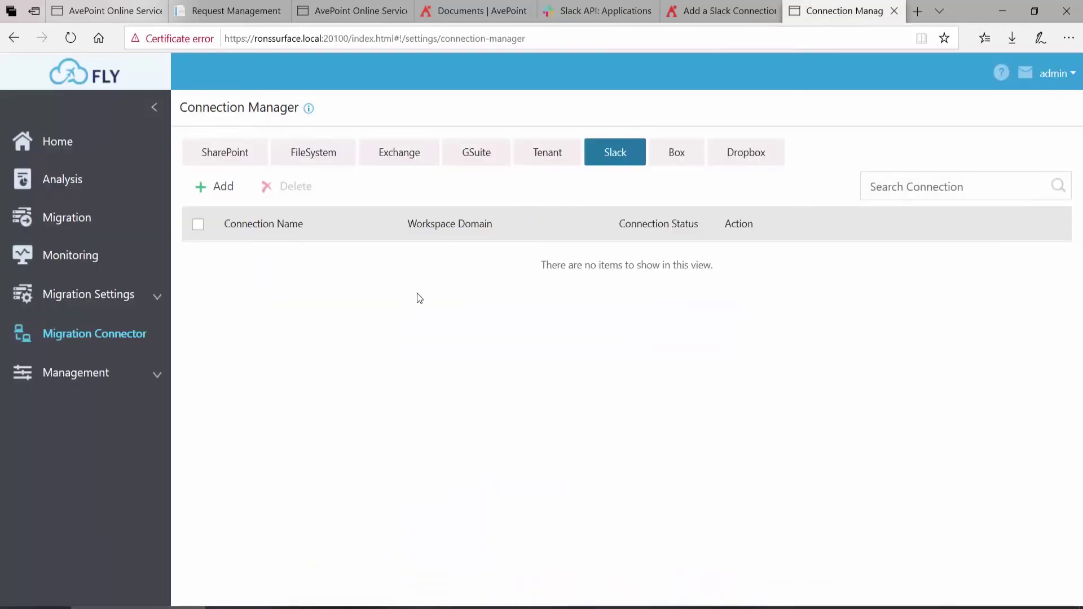
# Select the base server address and port in the Connection Manager page URL.
pyautogui.click(226, 37)
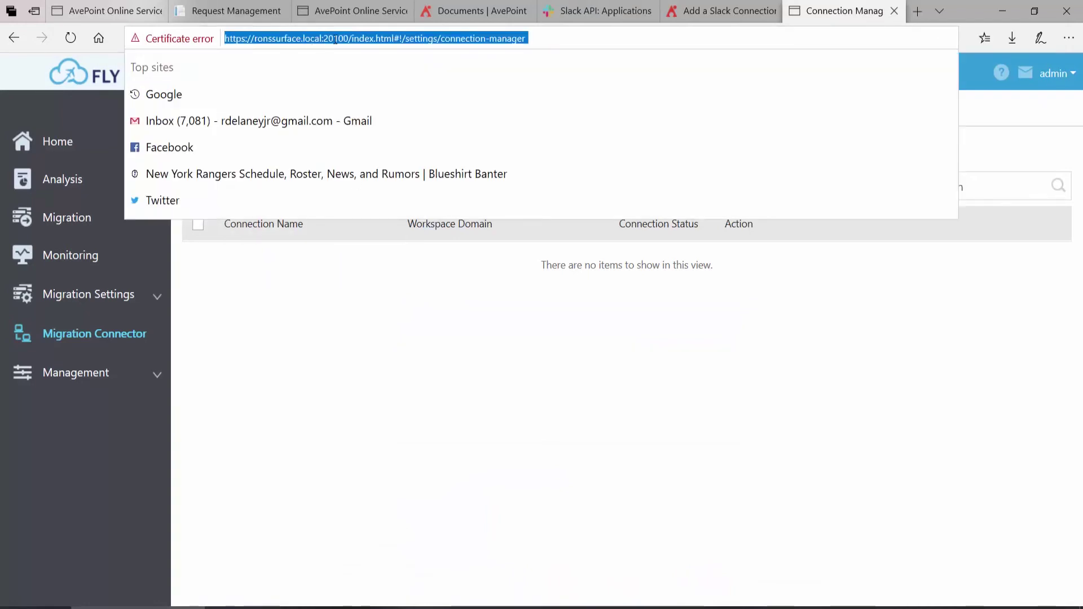
pyautogui.click(304, 38)
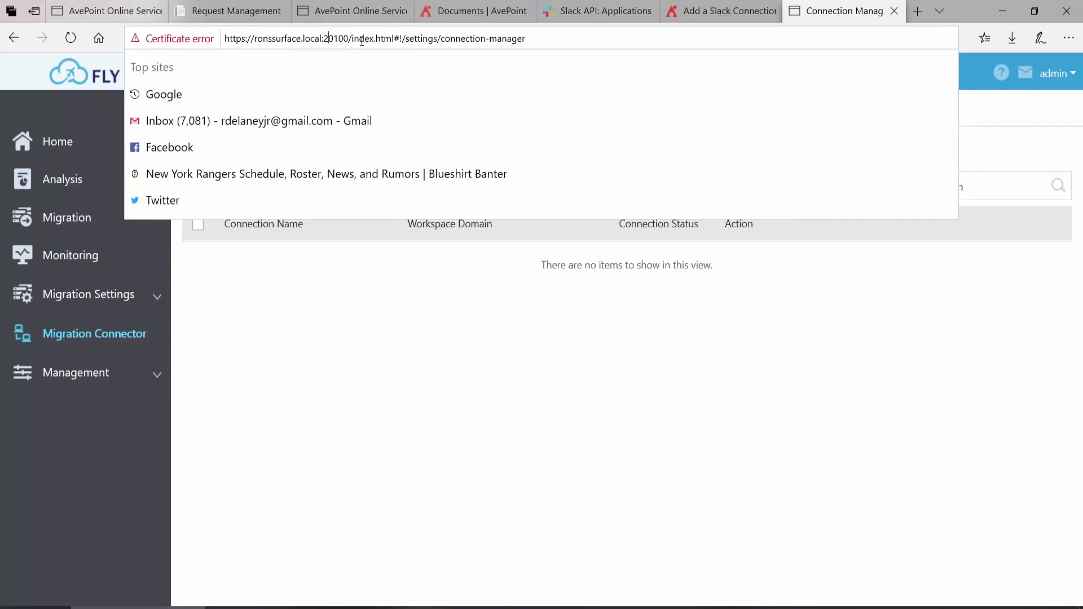
pyautogui.press('Left')
pyautogui.press('Left')
pyautogui.hotkey('shift', 'Left')
pyautogui.hotkey('shift', 'Left')
pyautogui.hotkey('shift', 'Left')
pyautogui.hotkey('shift', 'Left')
pyautogui.hotkey('shift', 'Left')
pyautogui.hotkey('shift', 'Home')
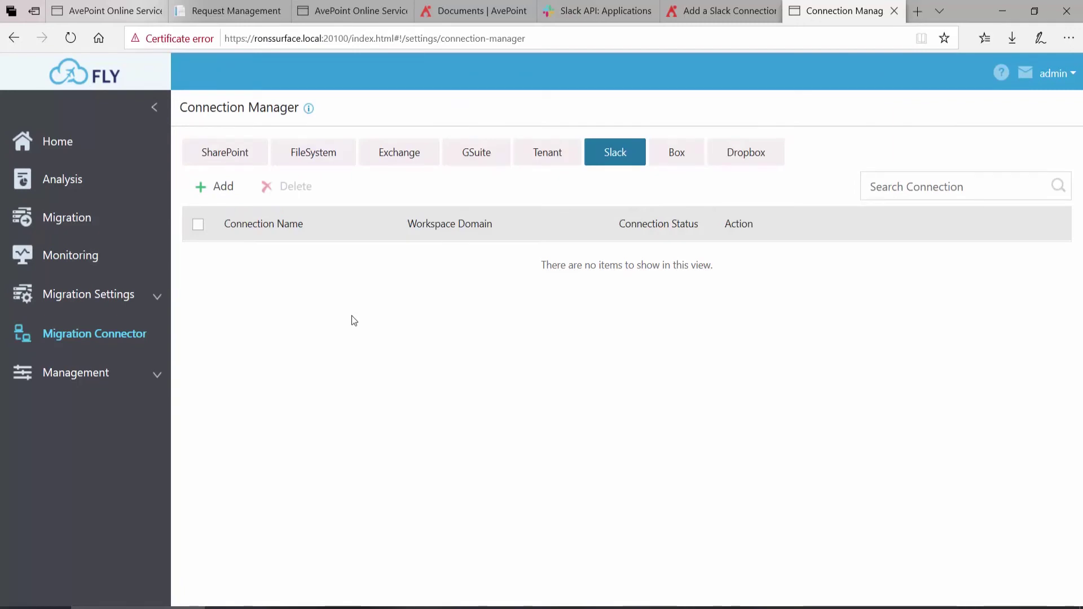
# Add a Slack connection named 'My Slack Connection' and paste in the app's Client ID.
pyautogui.click(224, 189)
pyautogui.click(742, 229)
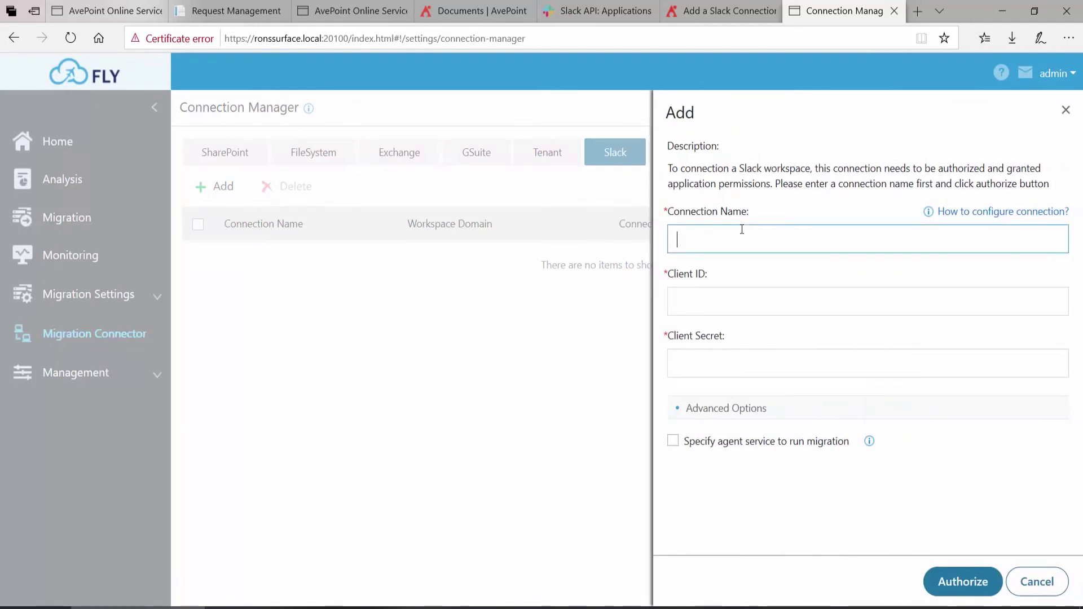
pyautogui.hotkey('ctrl', 'v')
pyautogui.click(750, 301)
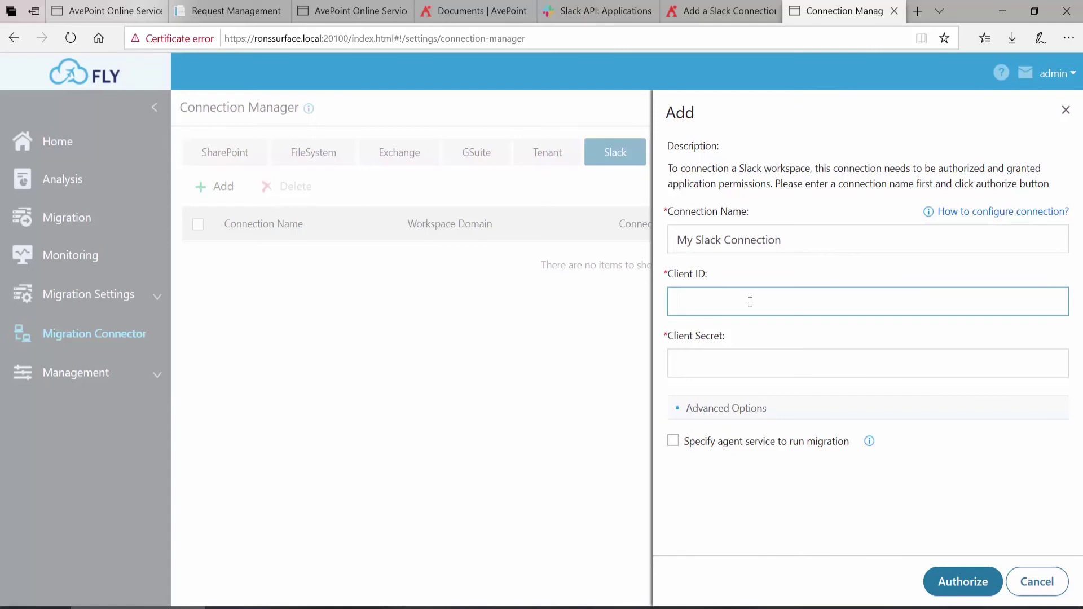
pyautogui.hotkey('ctrl', 'v')
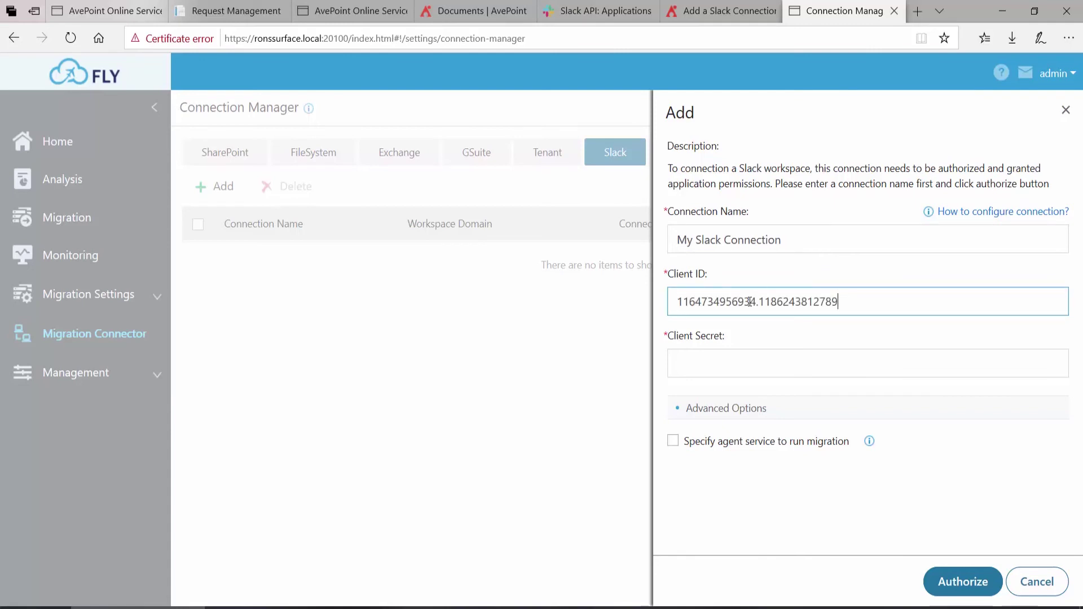
# Reveal the Client Secret on the Slack app's credentials page.
pyautogui.click(594, 15)
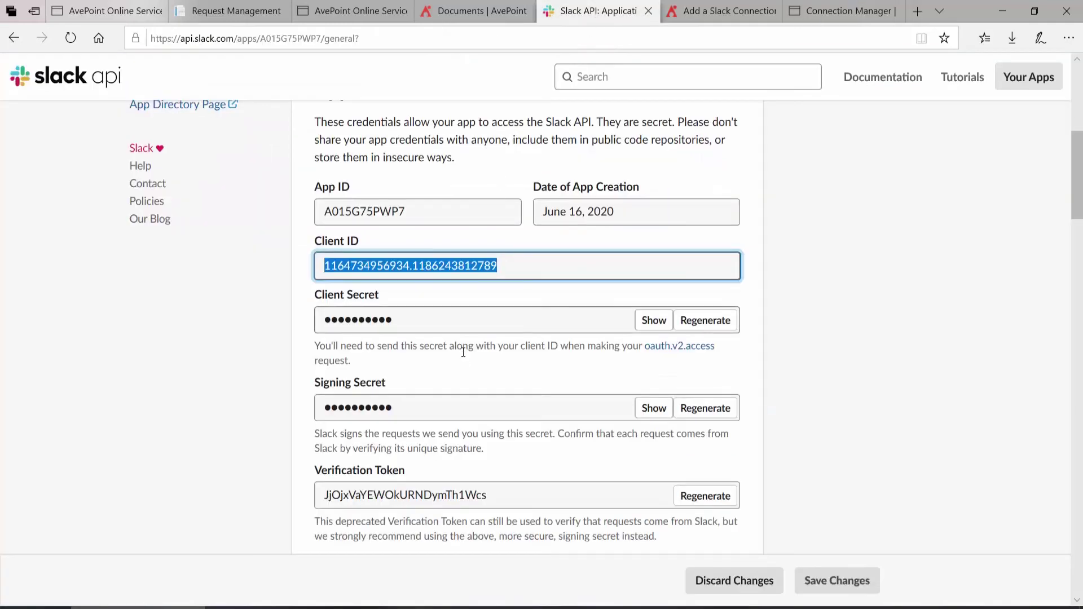
pyautogui.click(656, 325)
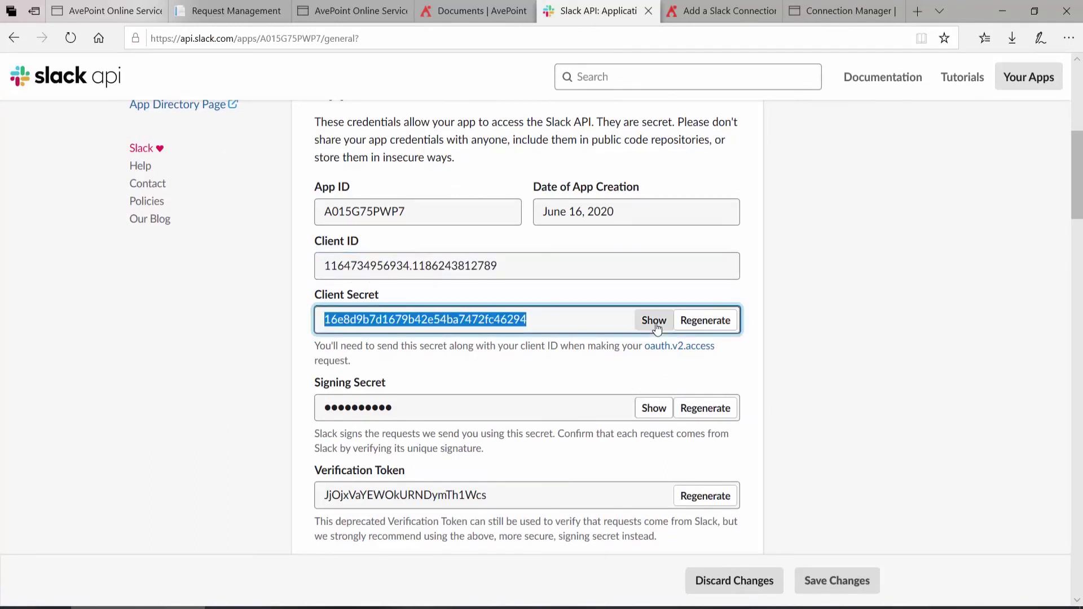
# Paste the Client Secret into the Slack connection form and authorize it.
pyautogui.click(841, 12)
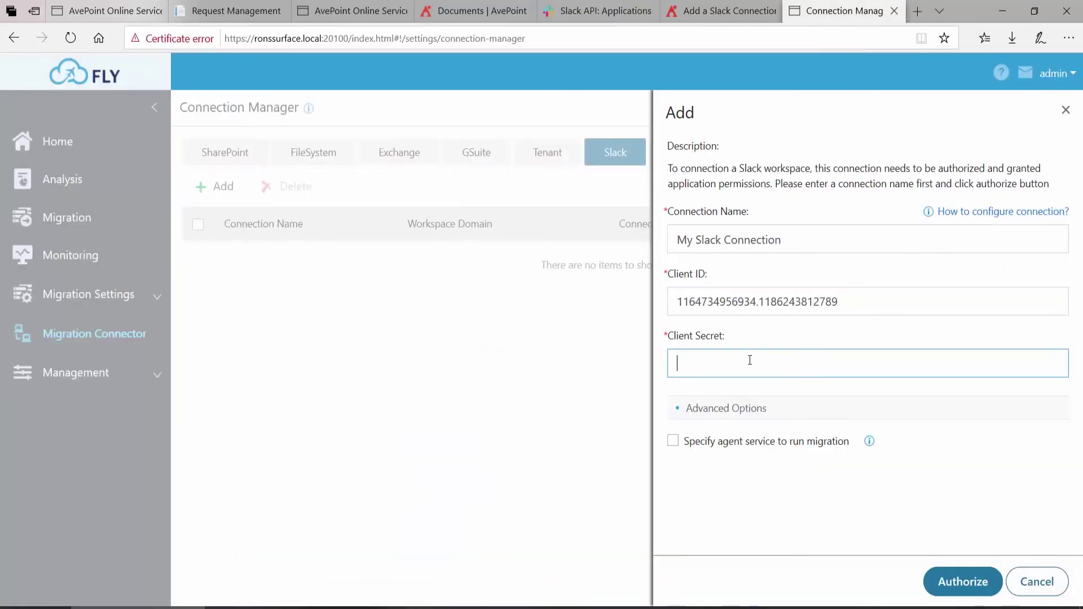
pyautogui.hotkey('ctrl', 'v')
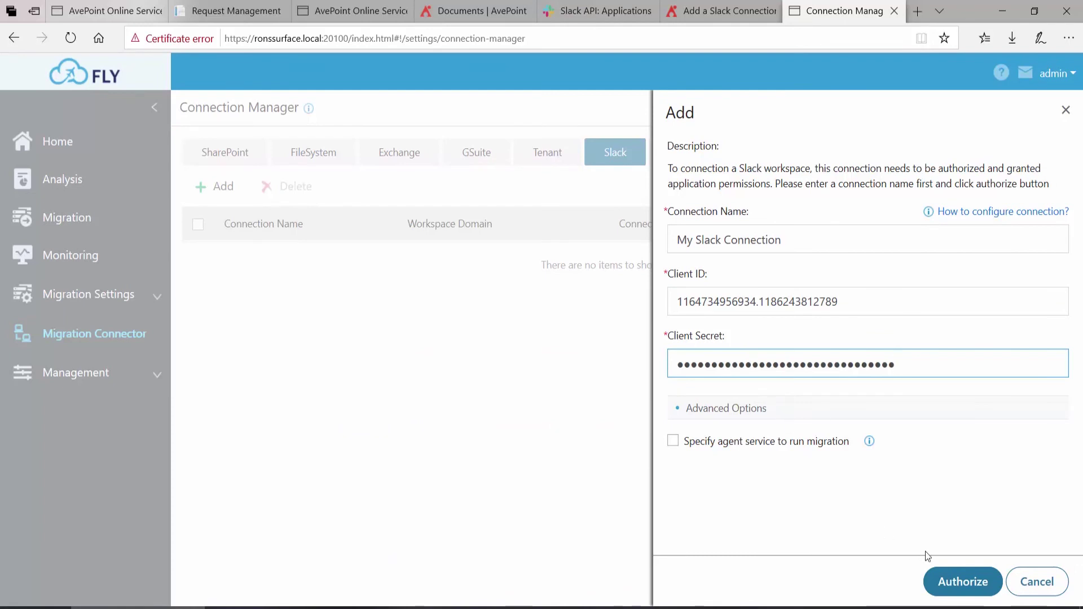
pyautogui.click(955, 583)
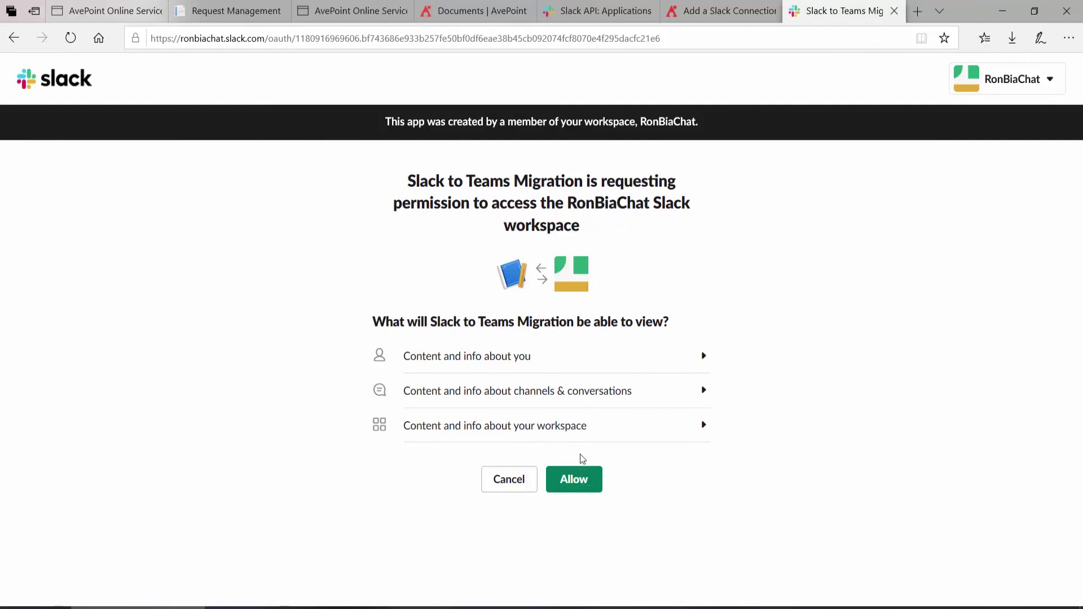
# Allow Slack to Teams Migration access to the Slack workspace.
pyautogui.click(576, 481)
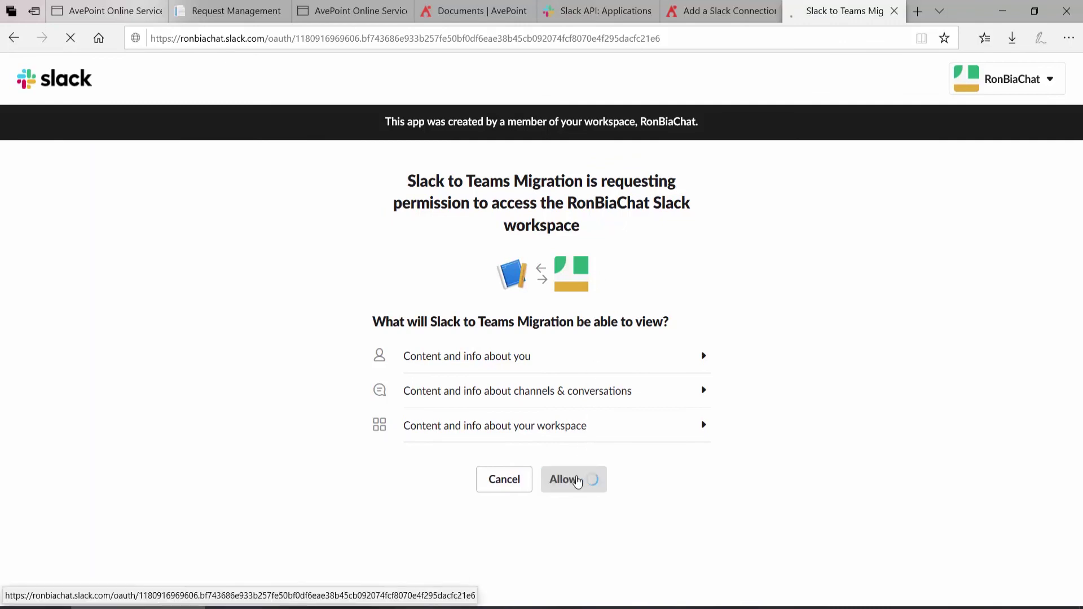